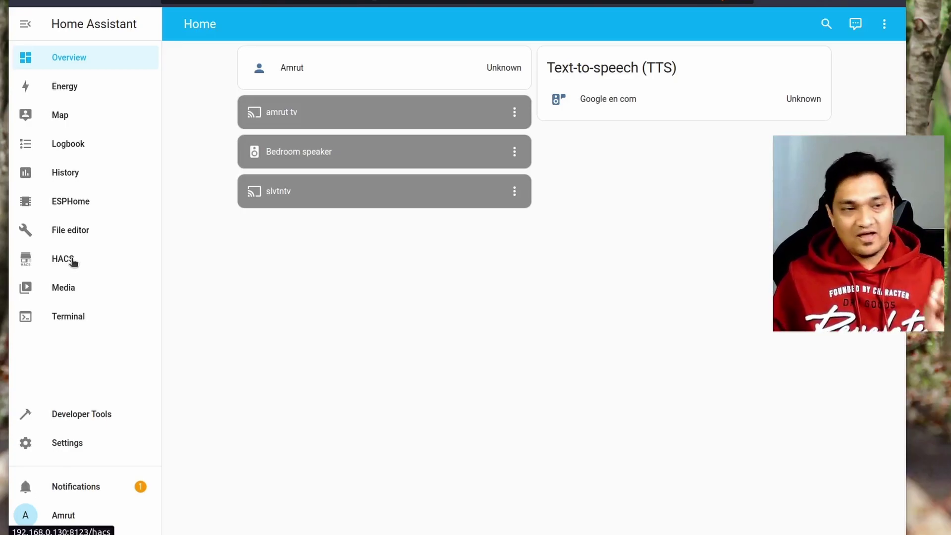
Step: Download the Local Tuya repository, version v5.2.1, from the HACS integrations catalogue
left_click(72, 262)
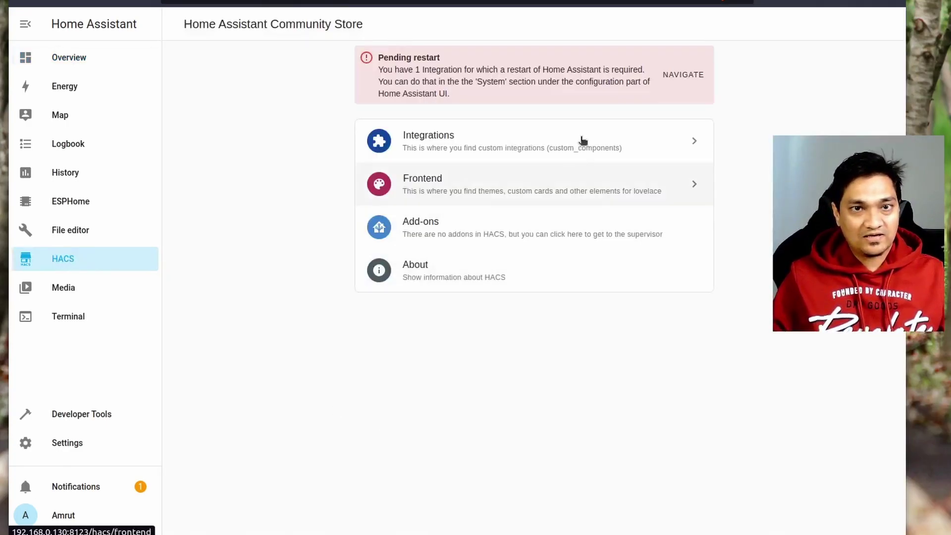
left_click(519, 144)
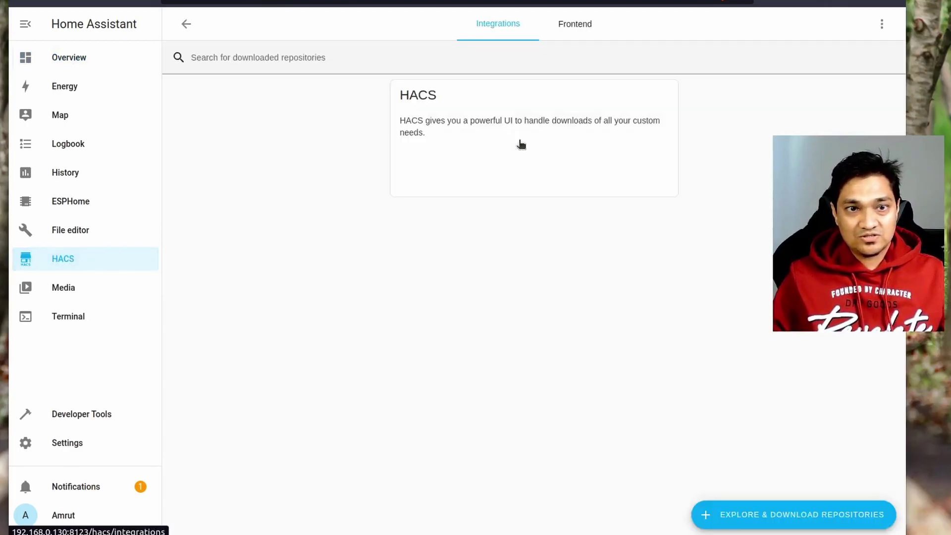
left_click(790, 520)
left_click(312, 103)
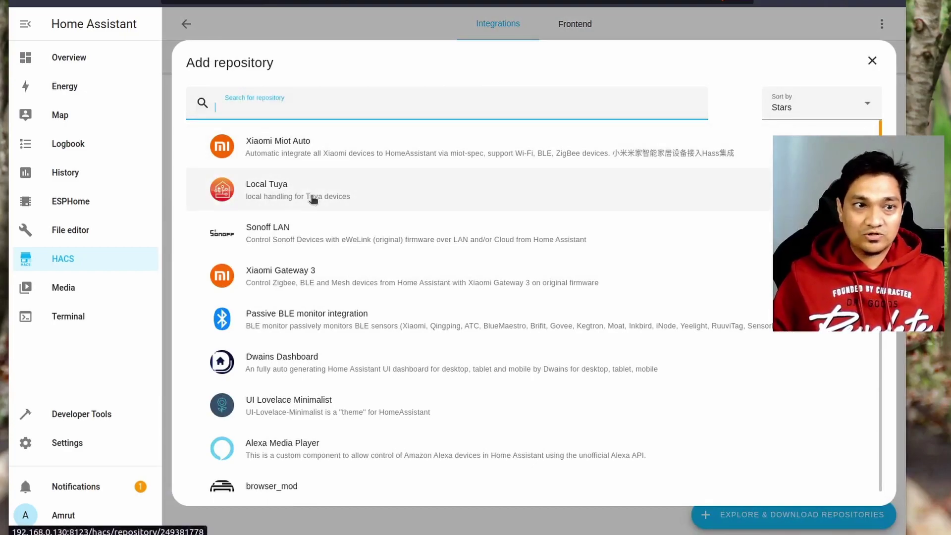
left_click(313, 198)
left_click(850, 523)
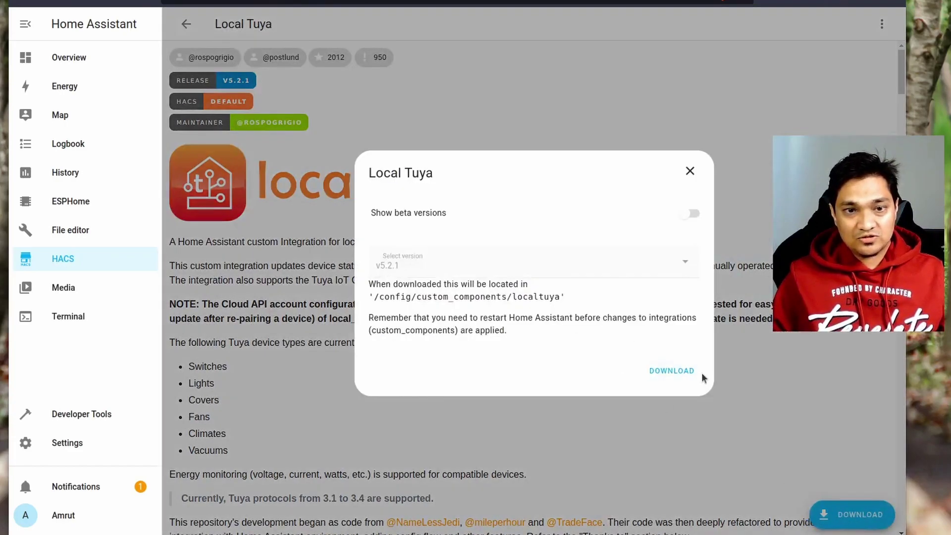
left_click(691, 376)
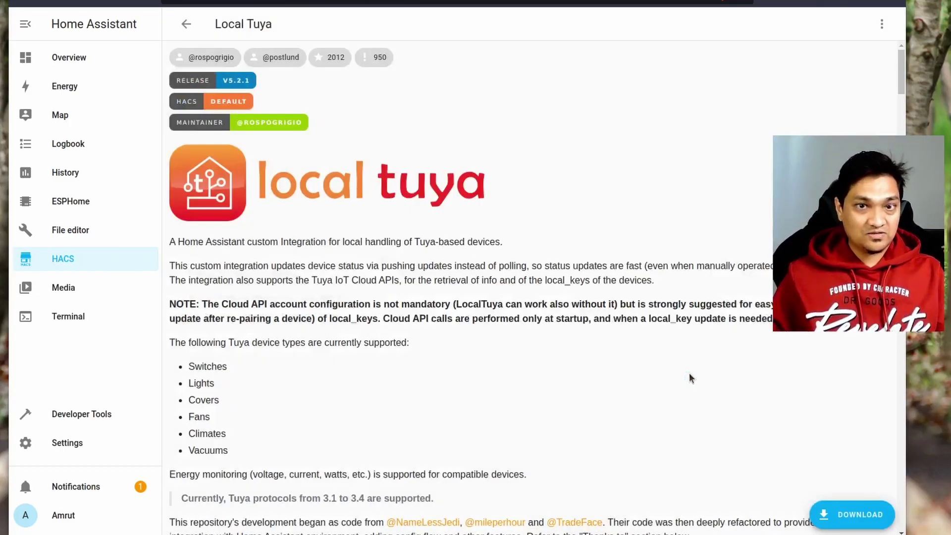
Step: Search 'local' under Add Integration in Devices & Services and pick LocalTuya
left_click(67, 445)
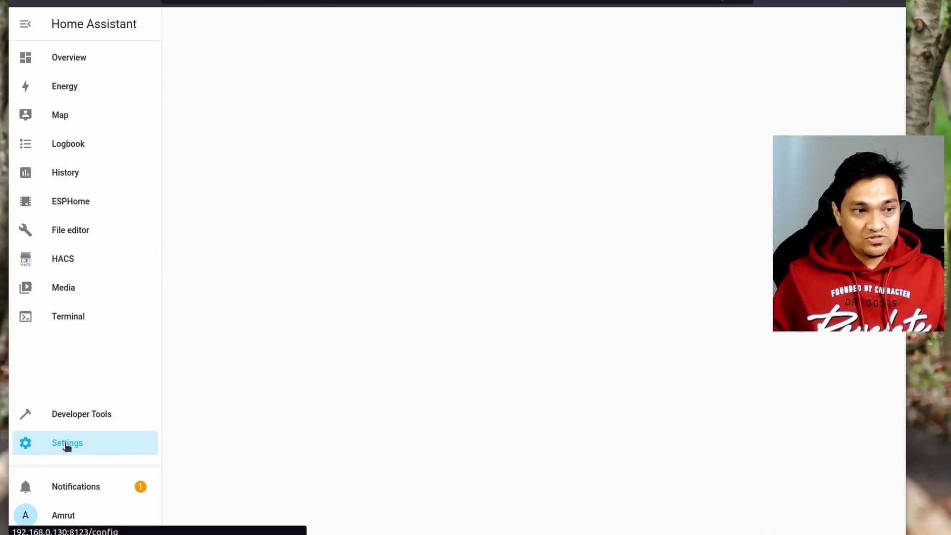
left_click(534, 125)
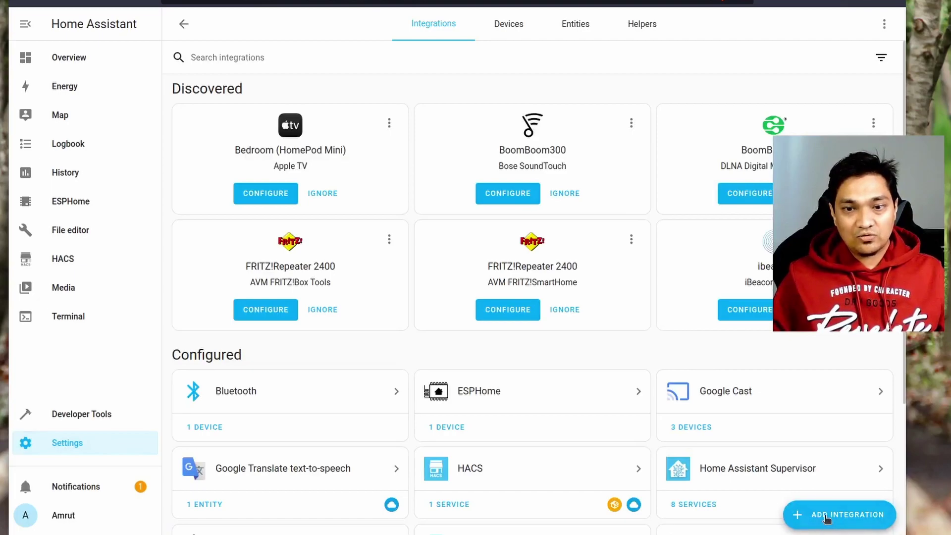
left_click(826, 515)
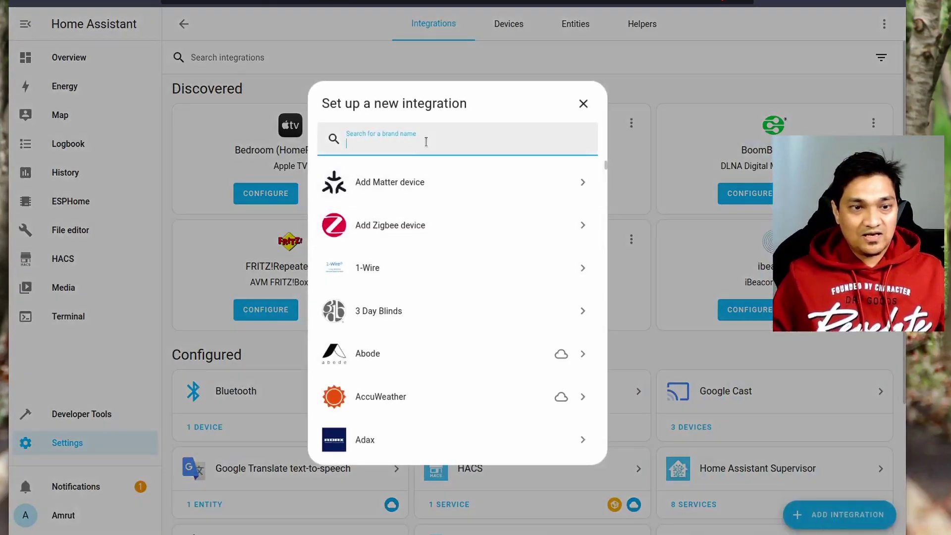
type("local")
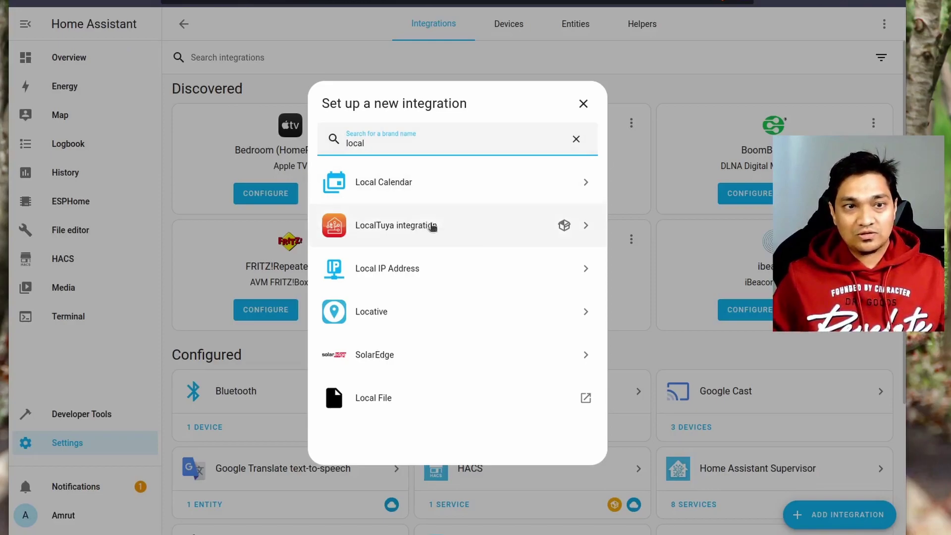
left_click(441, 227)
Step: Complete LocalTuya setup with 'Do not configure a Cloud API account' ticked
left_click(526, 315)
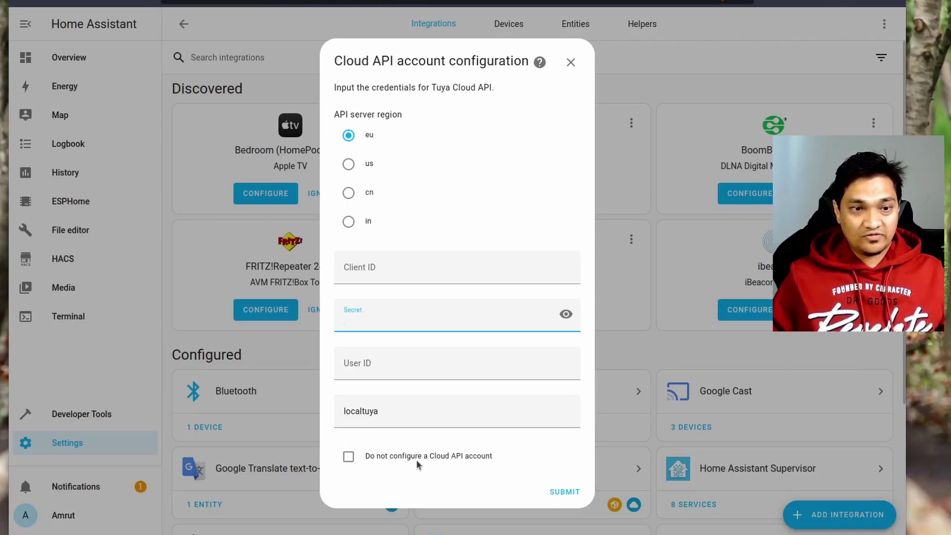
left_click(449, 459)
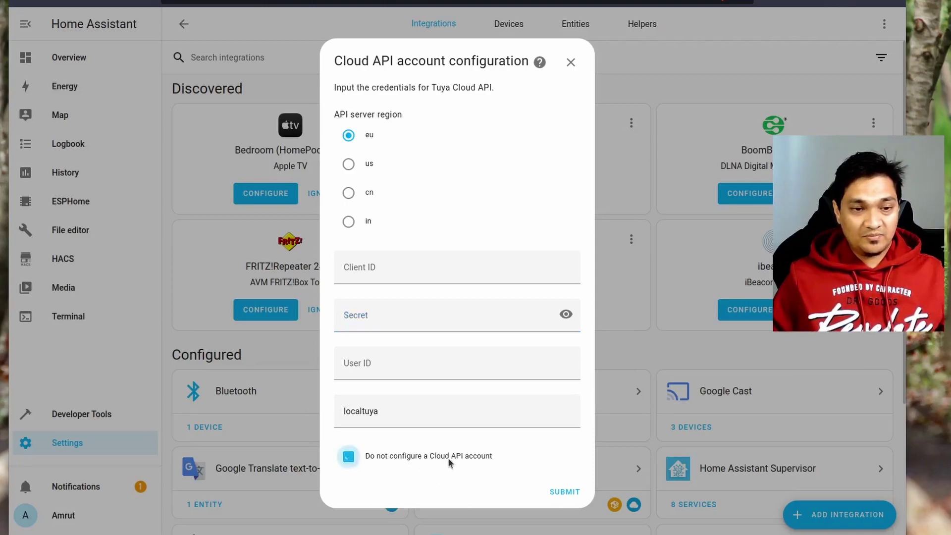
left_click(565, 492)
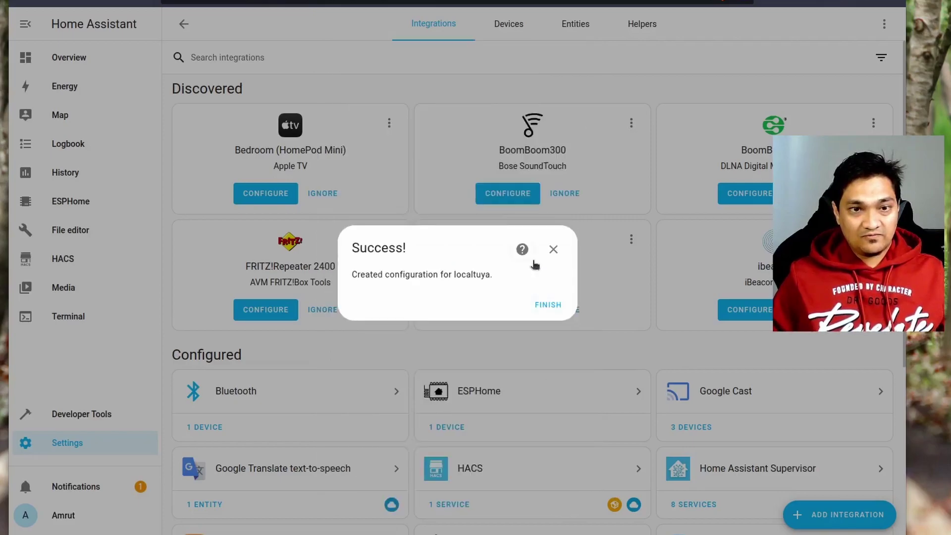
left_click(548, 305)
scroll(555, 327, "down", 5)
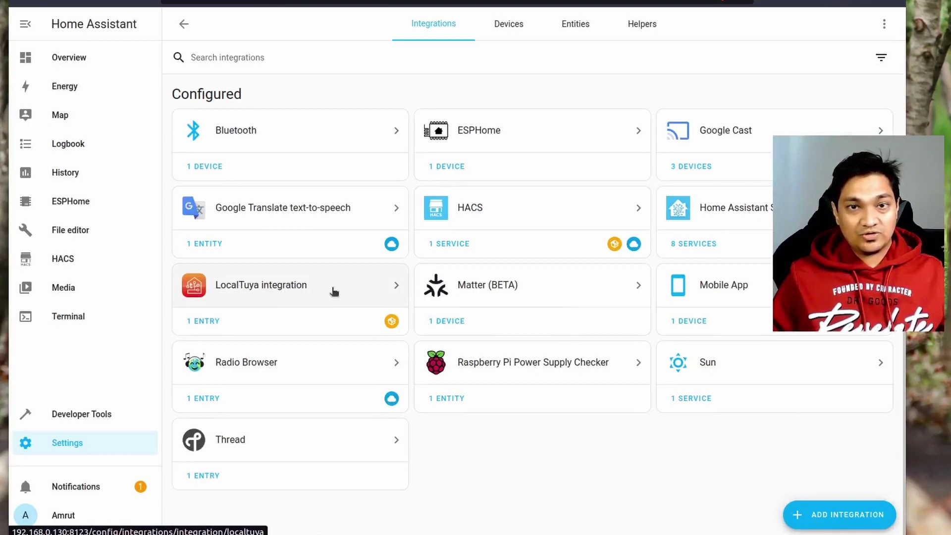
Step: Add a new LocalTuya device using the discovered plug at 192.168.0.225
left_click(334, 292)
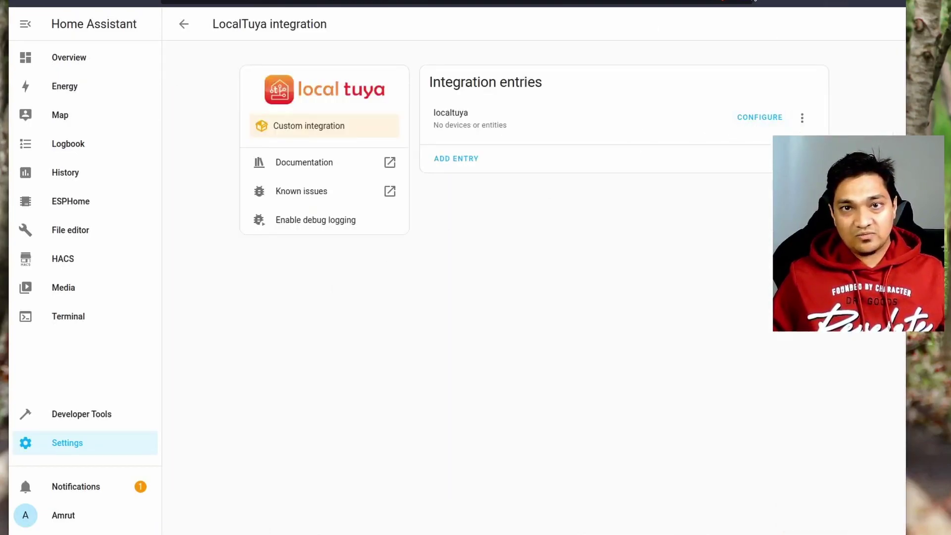
left_click(704, 119)
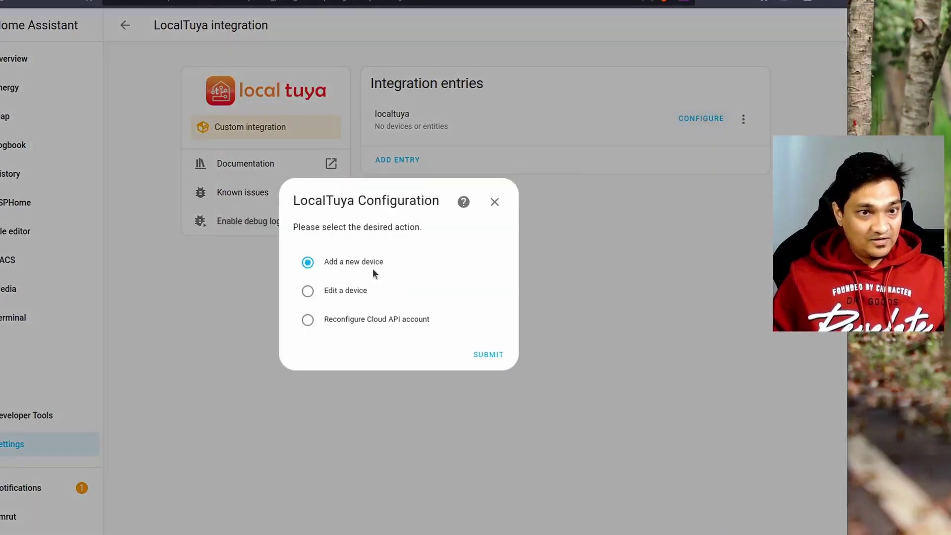
left_click(481, 352)
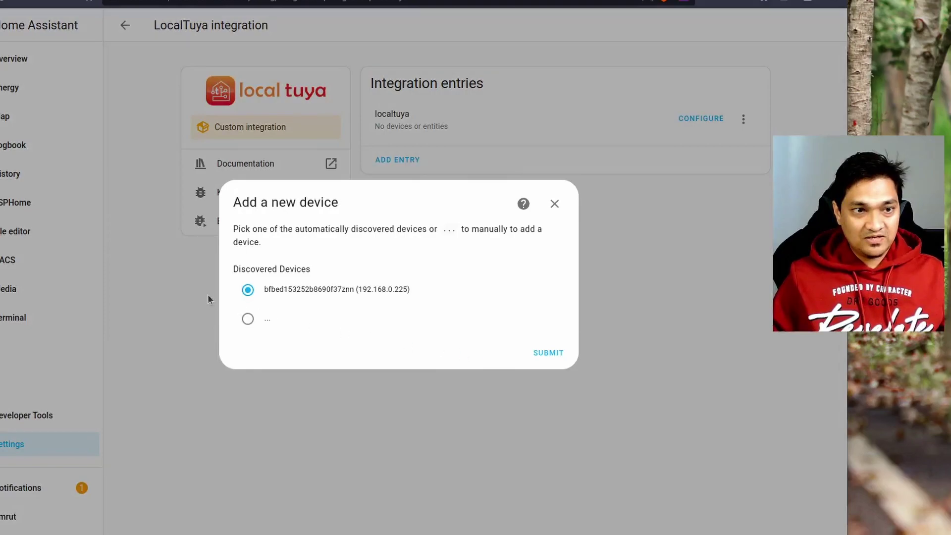
double_click(289, 285)
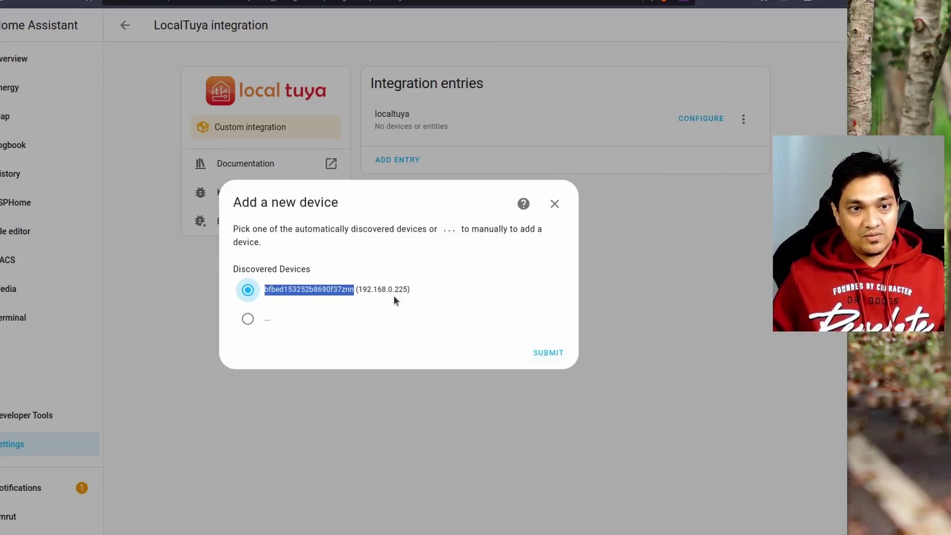
left_click(407, 292)
left_click(324, 300)
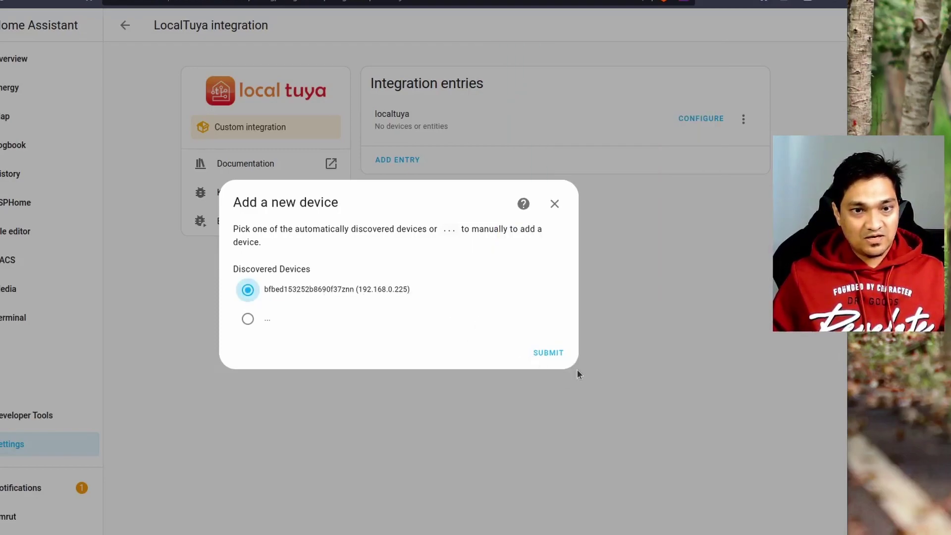
left_click(561, 351)
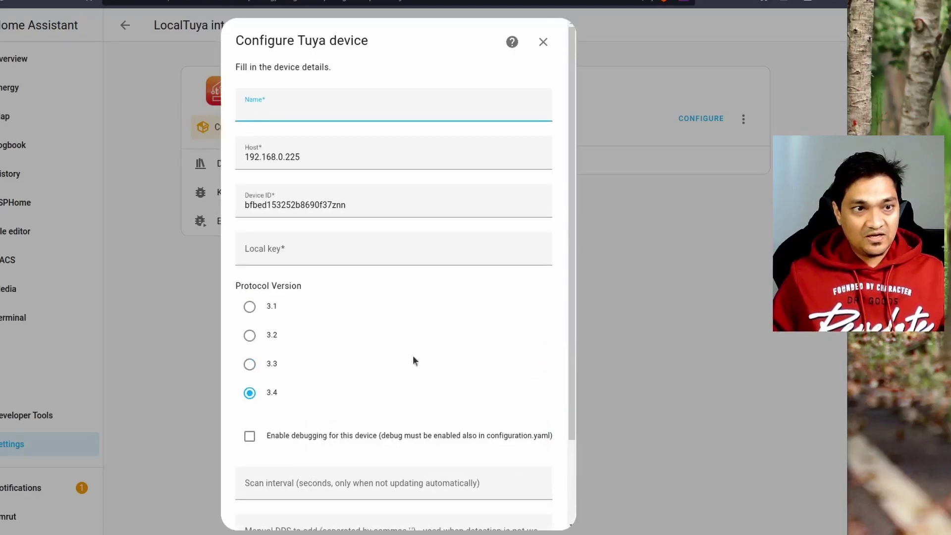
Step: Name the device Switch and open a new browser tab to fetch the local key
type("Switch")
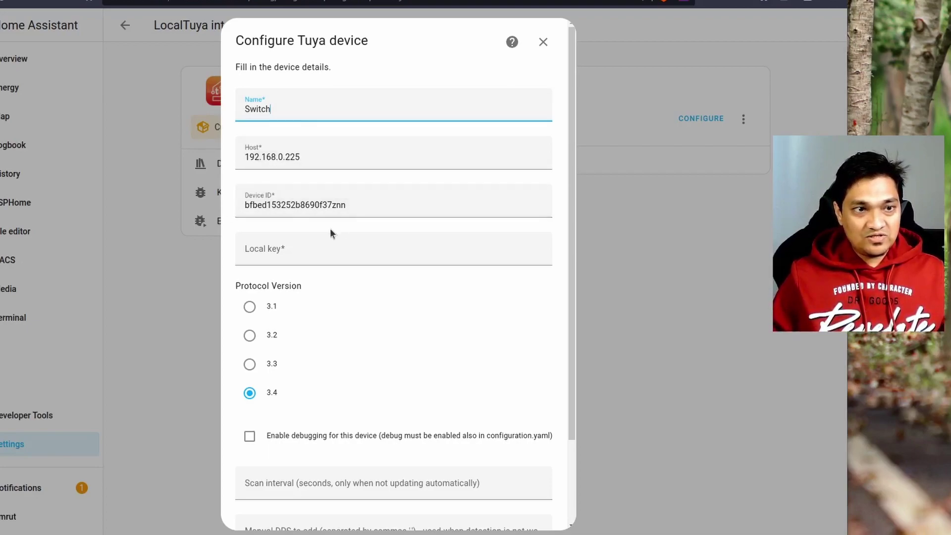
left_click(287, 254)
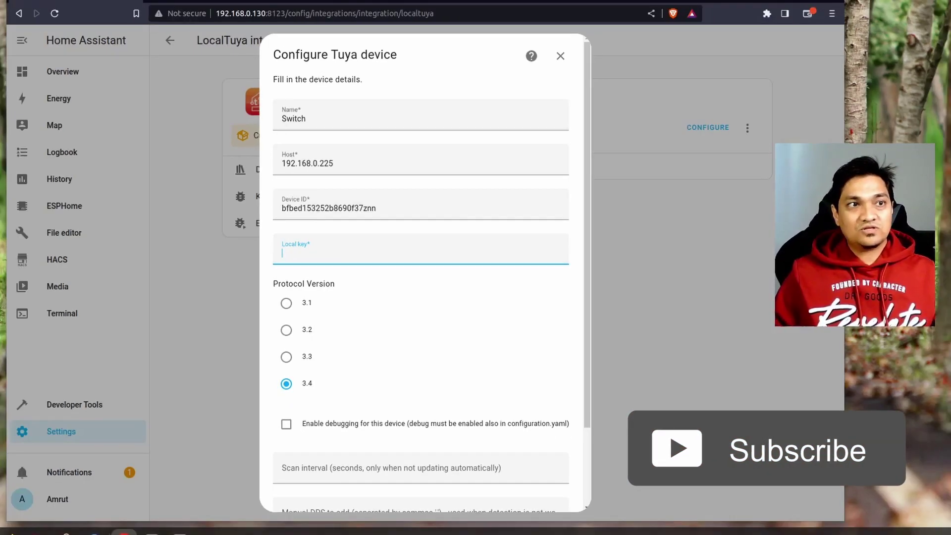
key("ctrl+t")
Step: Load iot.tuya.com and go to its Cloud Development page
type("io")
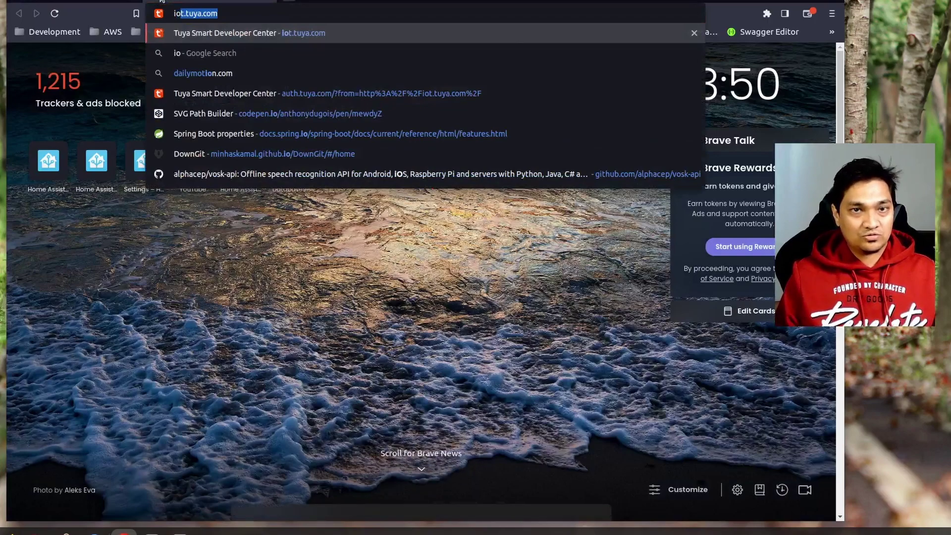
key("Return")
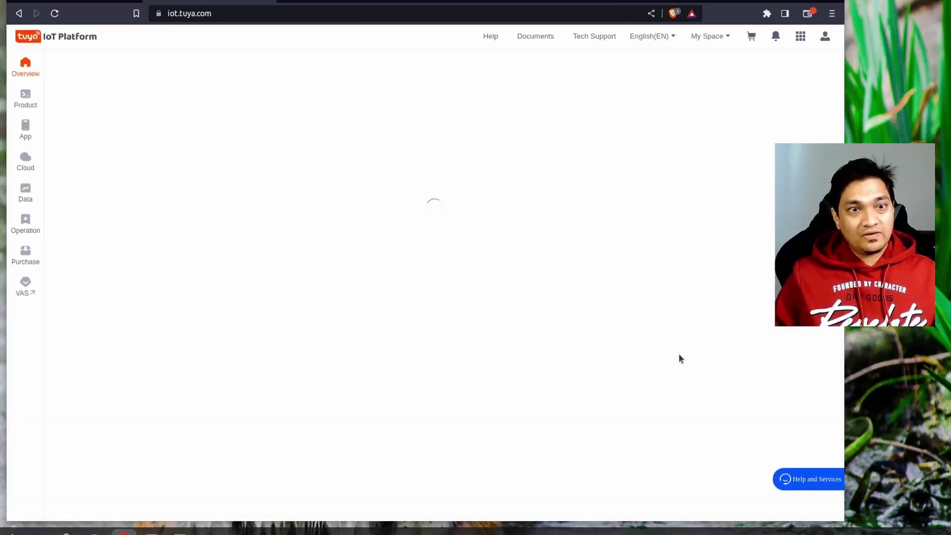
mouse_move(25, 160)
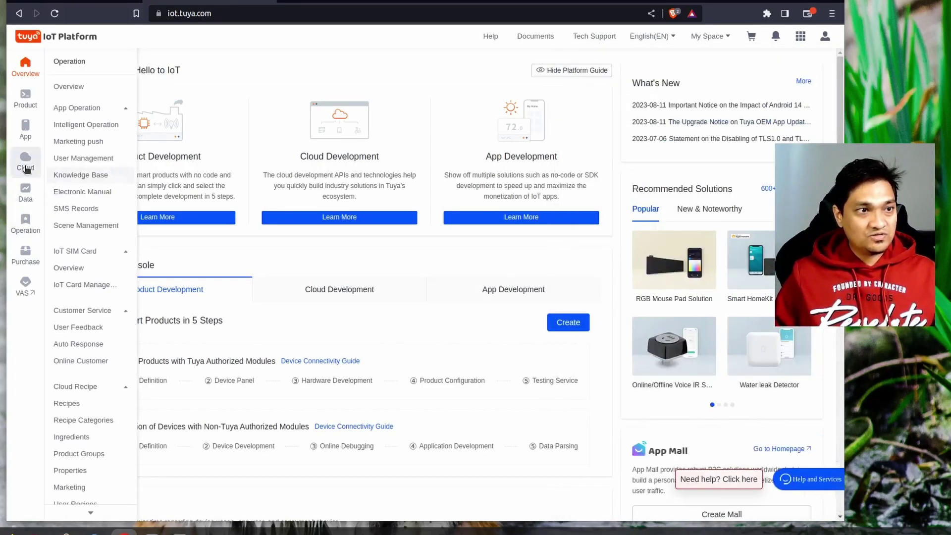
left_click(29, 163)
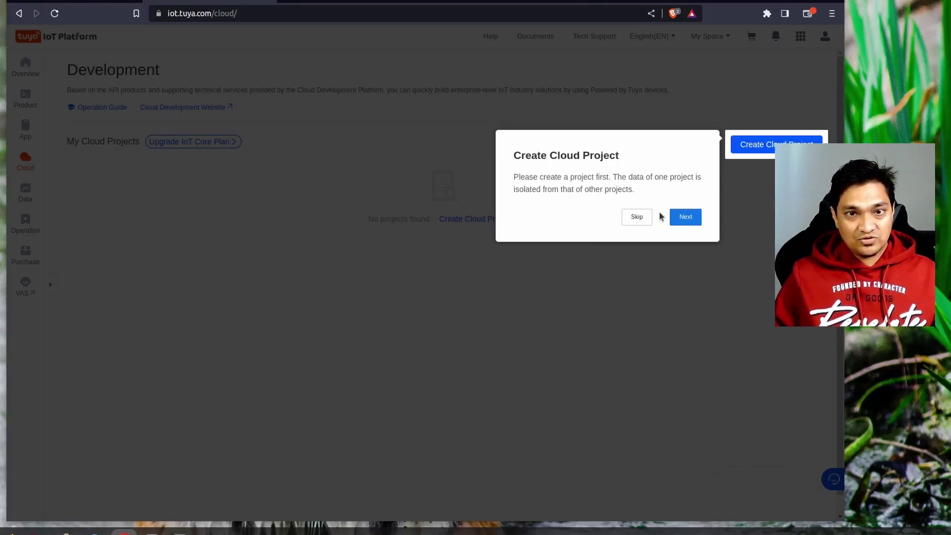
Step: Start a new cloud project named 'Smart home'
left_click(643, 221)
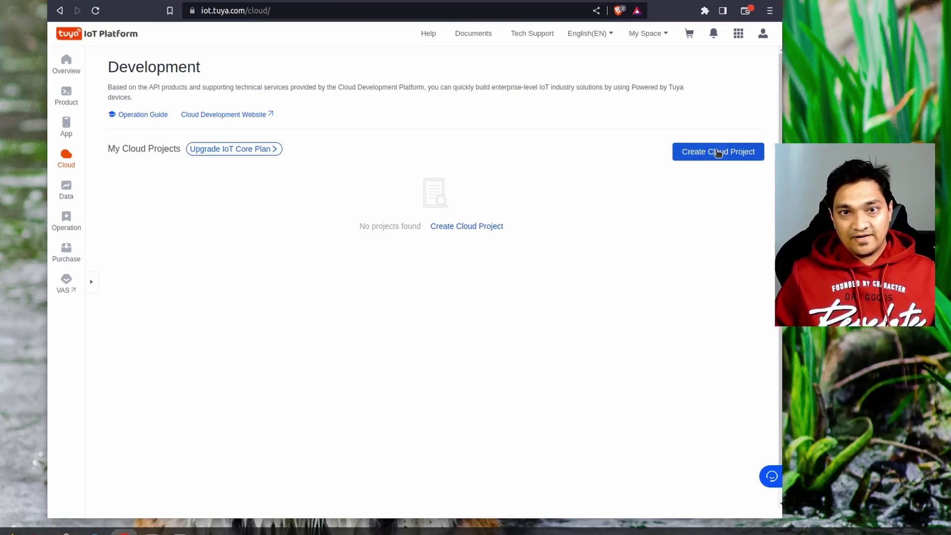
left_click(717, 152)
left_click(440, 88)
left_click(442, 98)
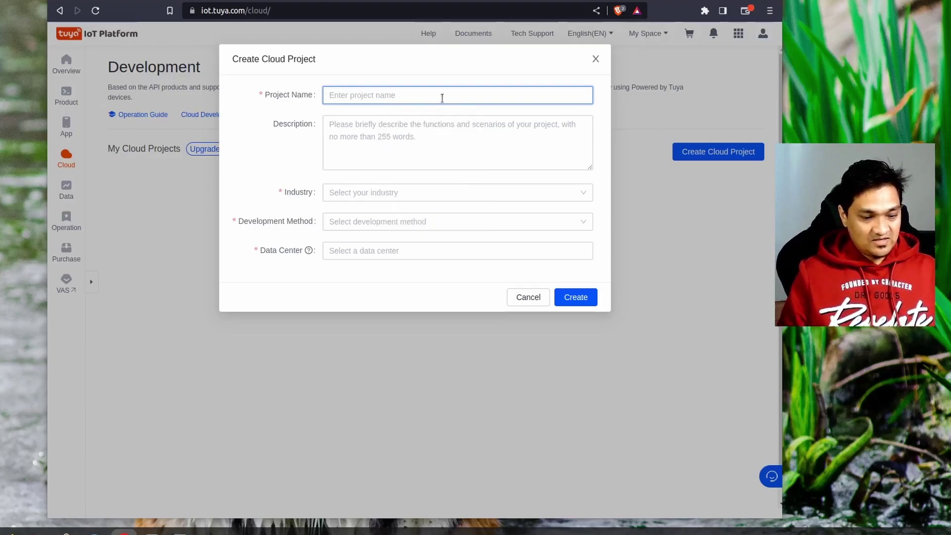
type("Smart home")
Step: Set industry and development method to Smart Home, data center Central Europe, and create it
left_click(378, 191)
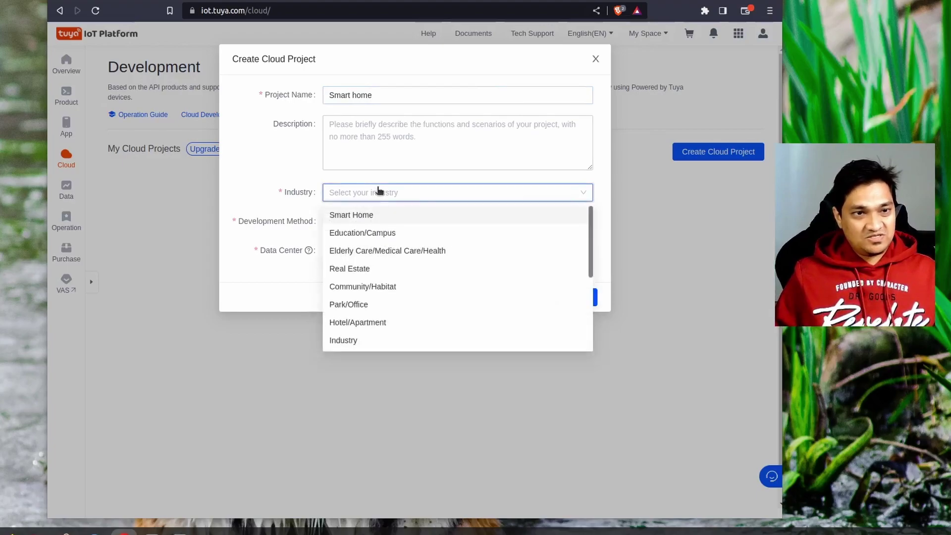
left_click(371, 215)
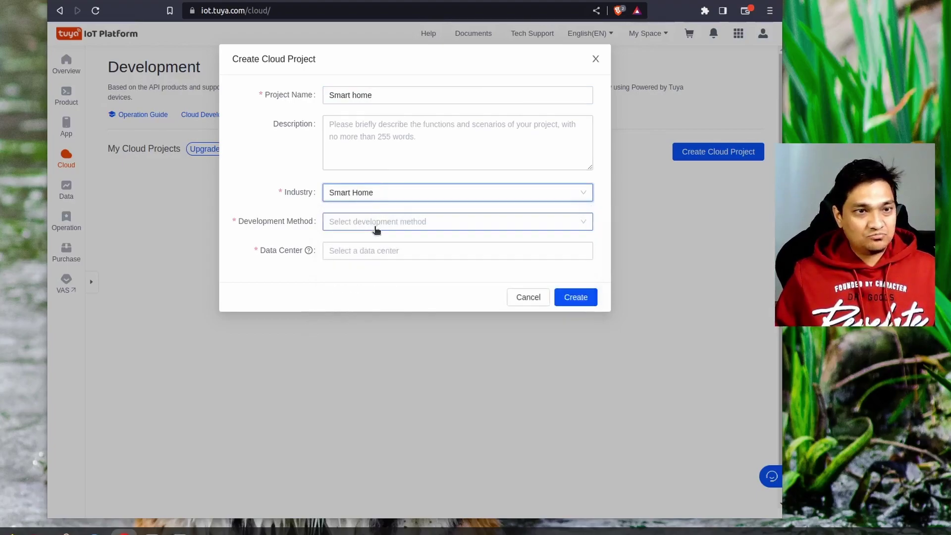
left_click(376, 228)
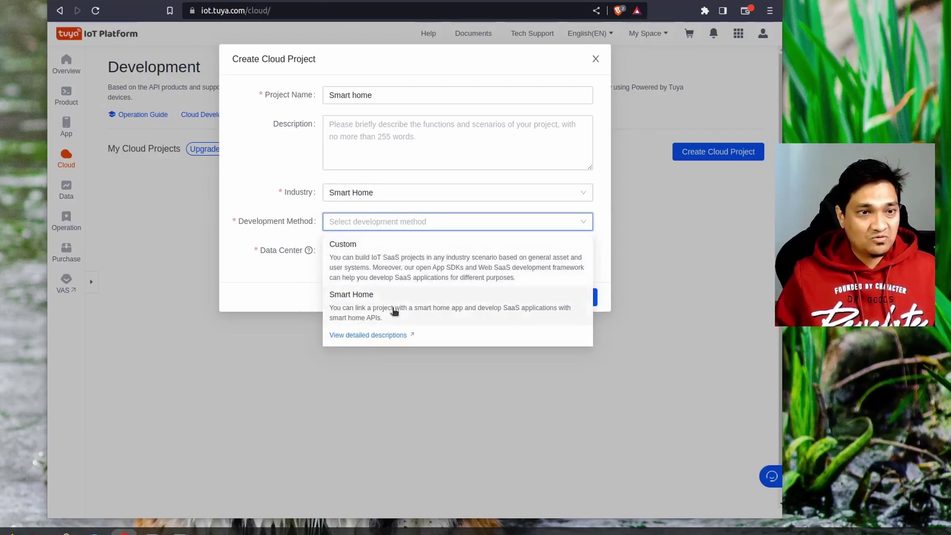
left_click(395, 301)
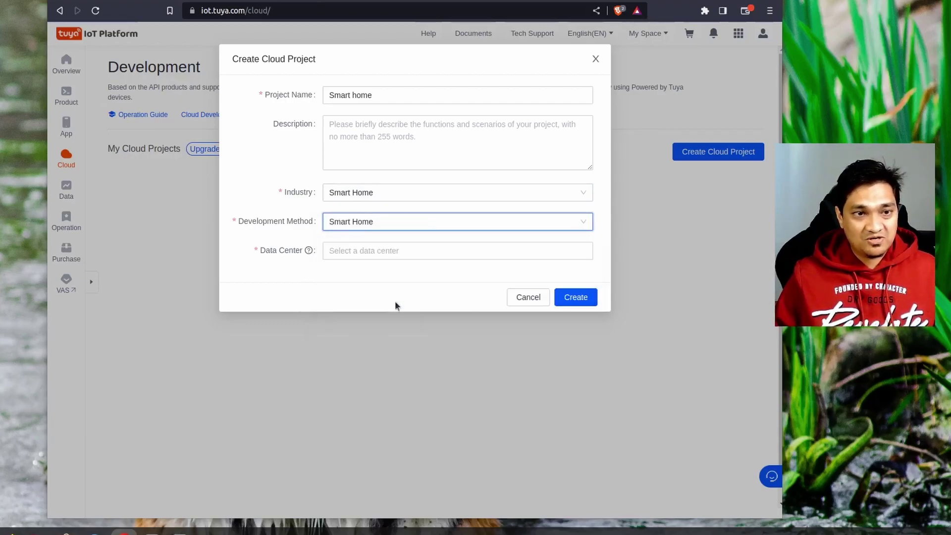
left_click(474, 253)
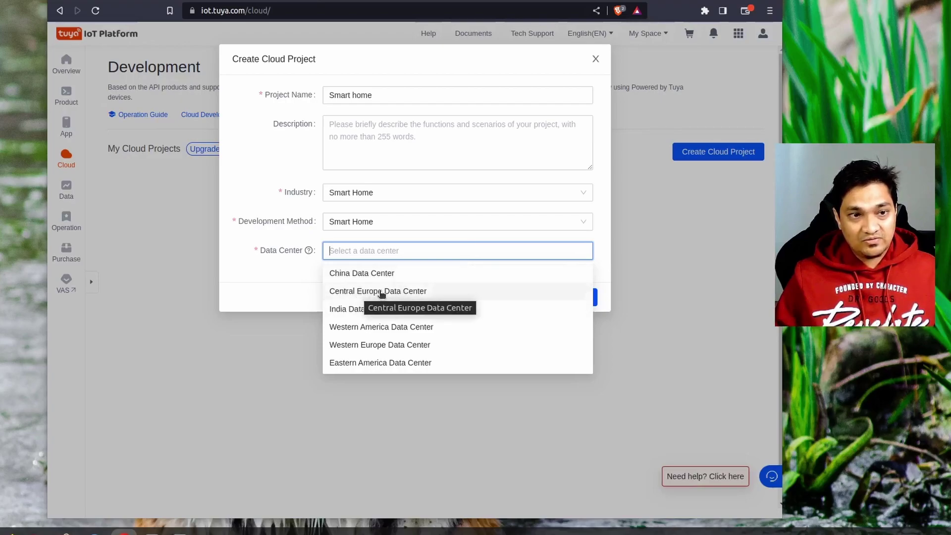
left_click(432, 295)
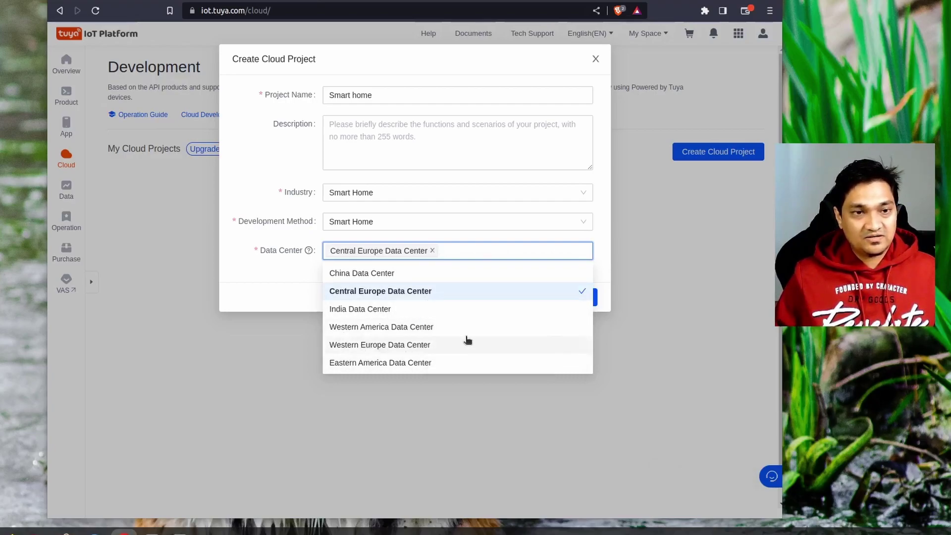
left_click(608, 248)
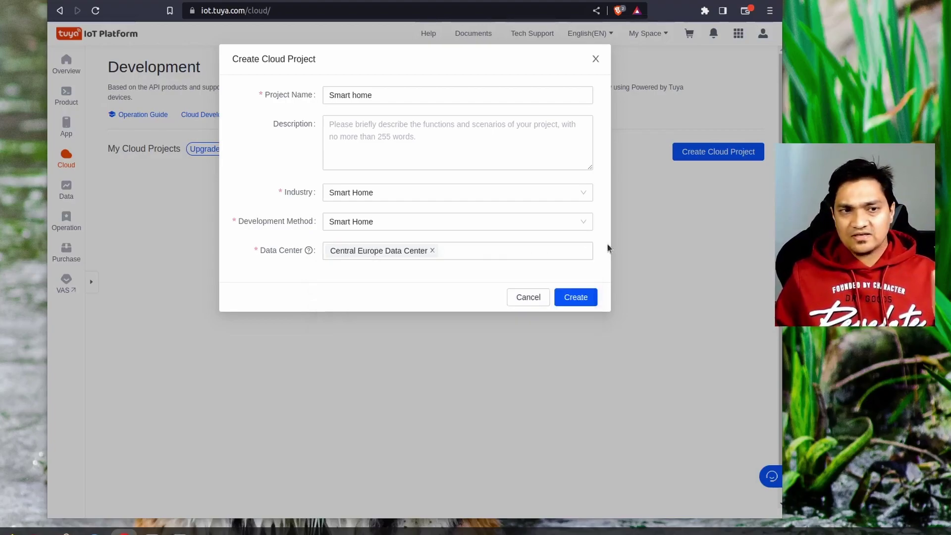
left_click(584, 301)
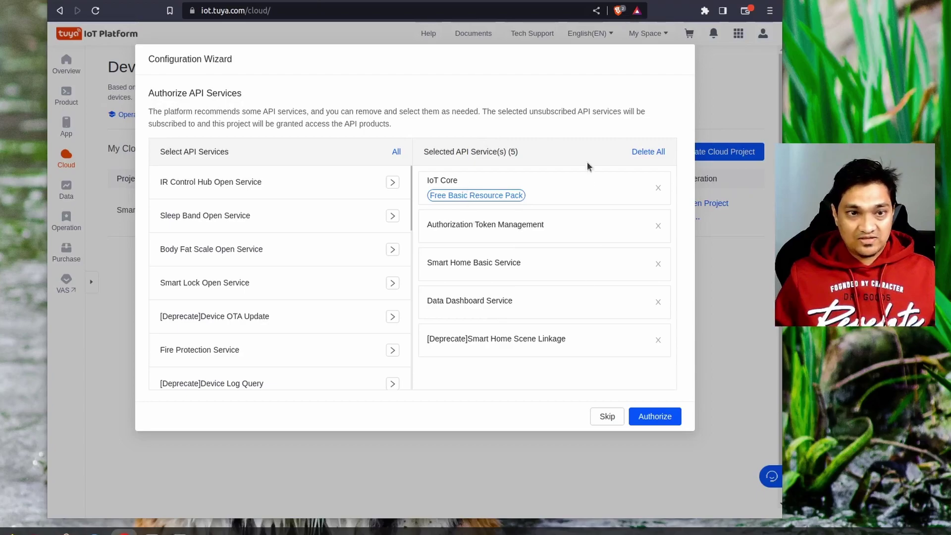
Step: Authorize the recommended API services, skip the SaaS tour, and view the project's Devices tab
left_click(655, 418)
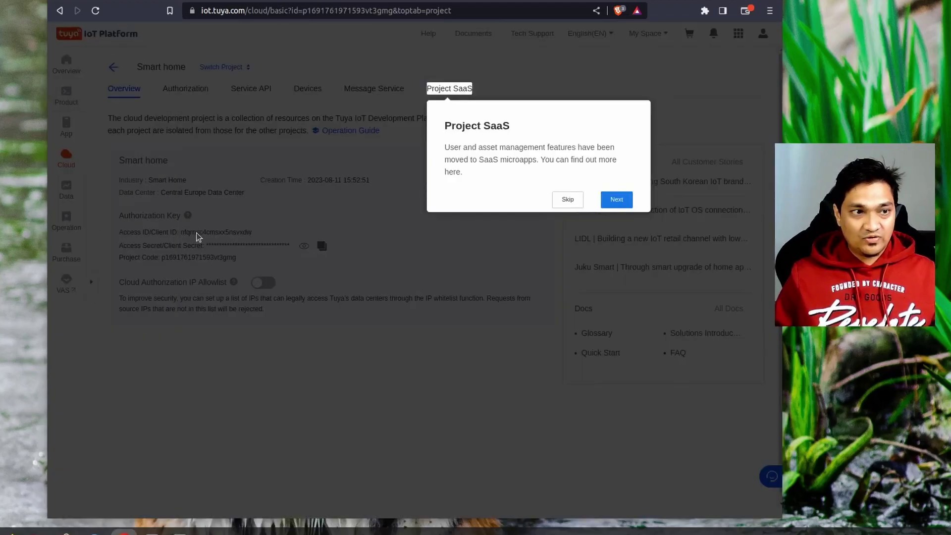
left_click(567, 200)
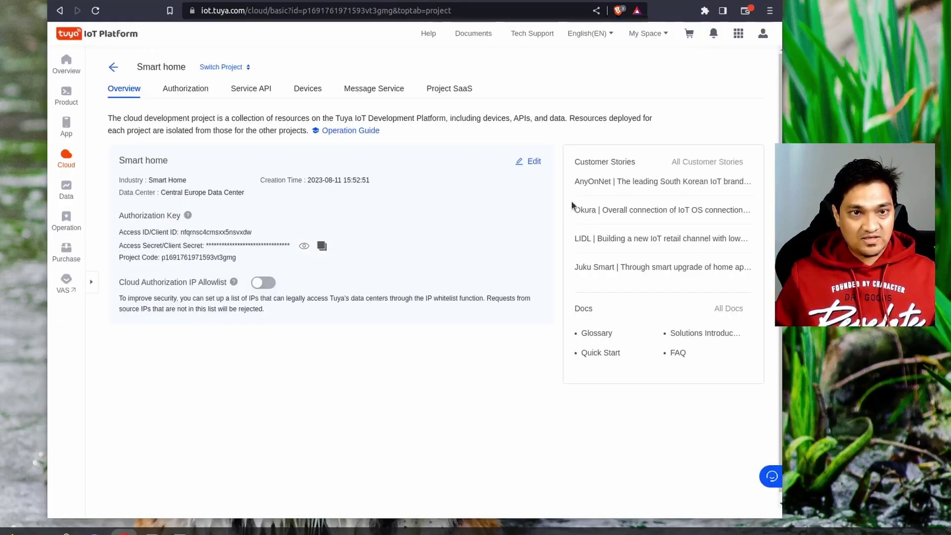
left_click(190, 90)
left_click(308, 90)
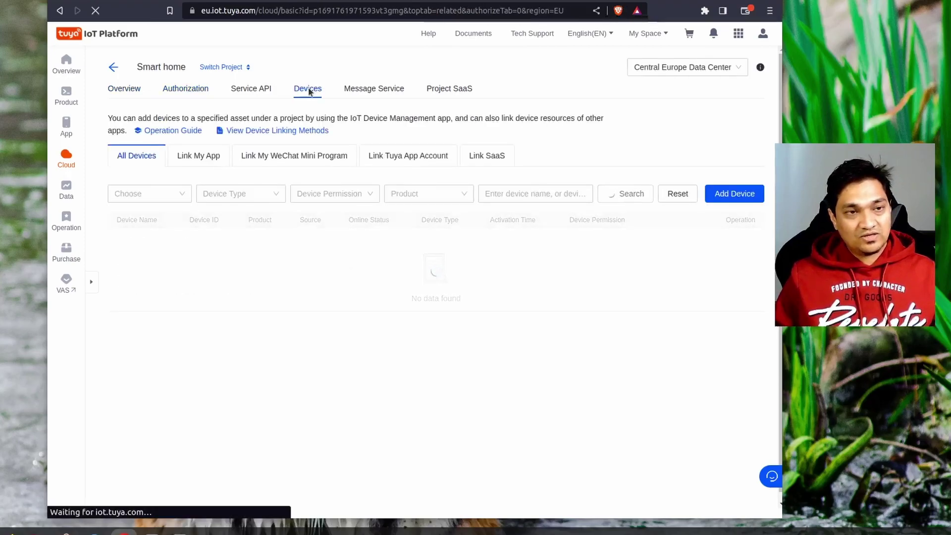
Step: Confirm the Smart Life account link, then copy the Smart Plug New device ID from Manage Devices
left_click(388, 161)
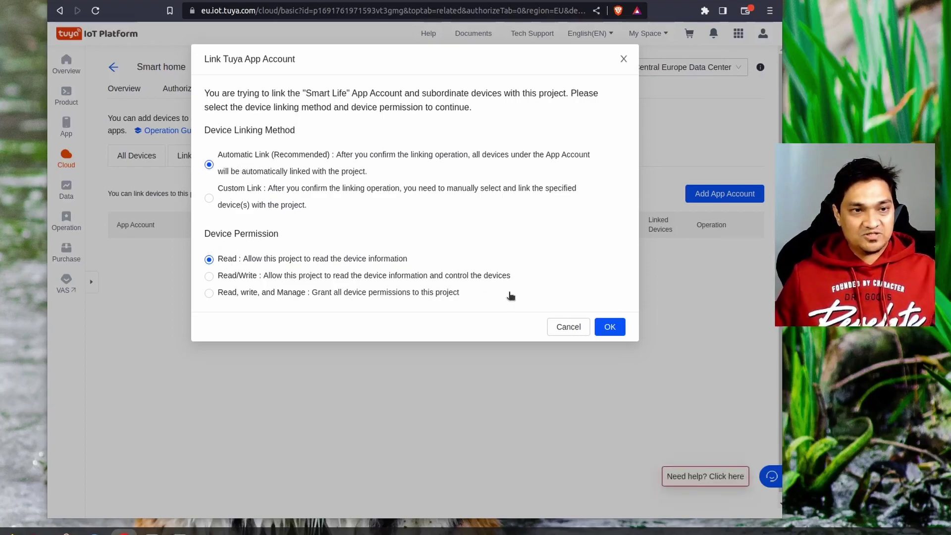
left_click(610, 328)
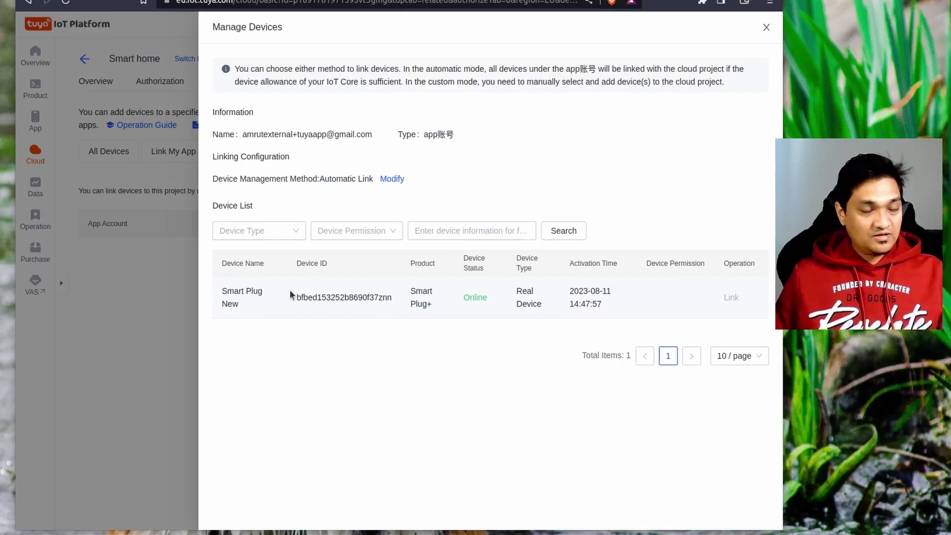
double_click(357, 303)
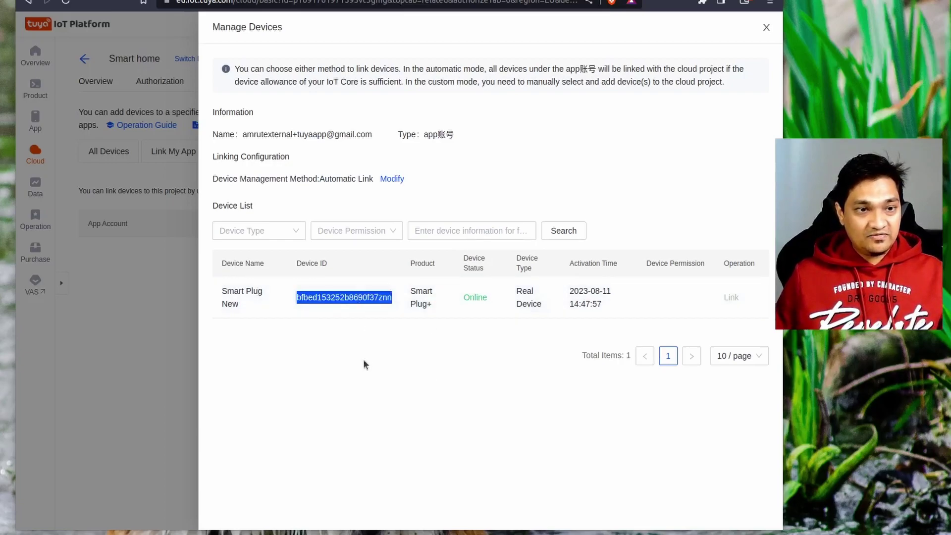
left_click(345, 307)
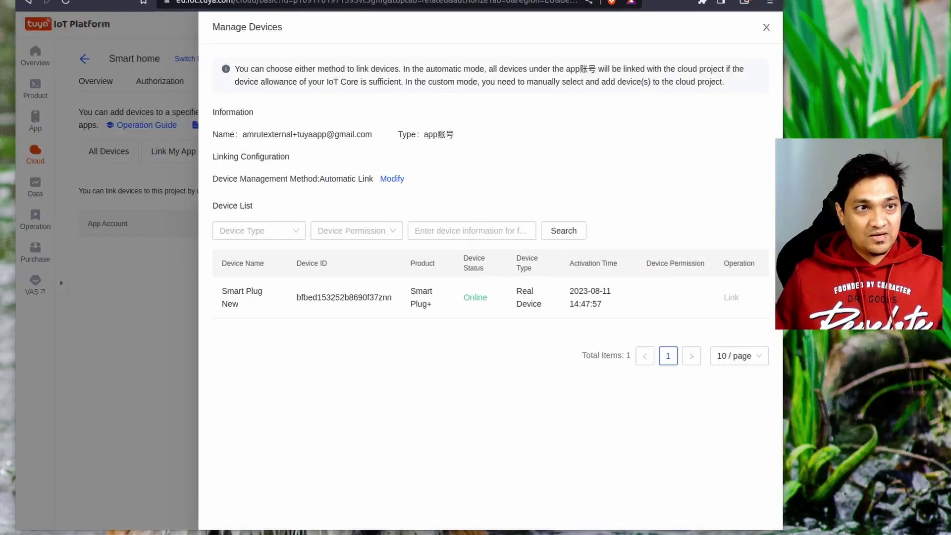
double_click(372, 299)
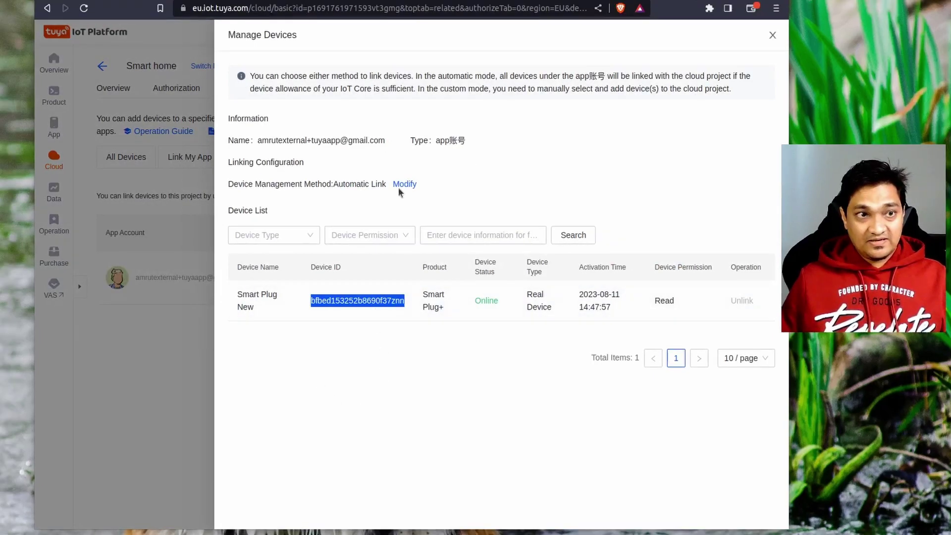
left_click(772, 35)
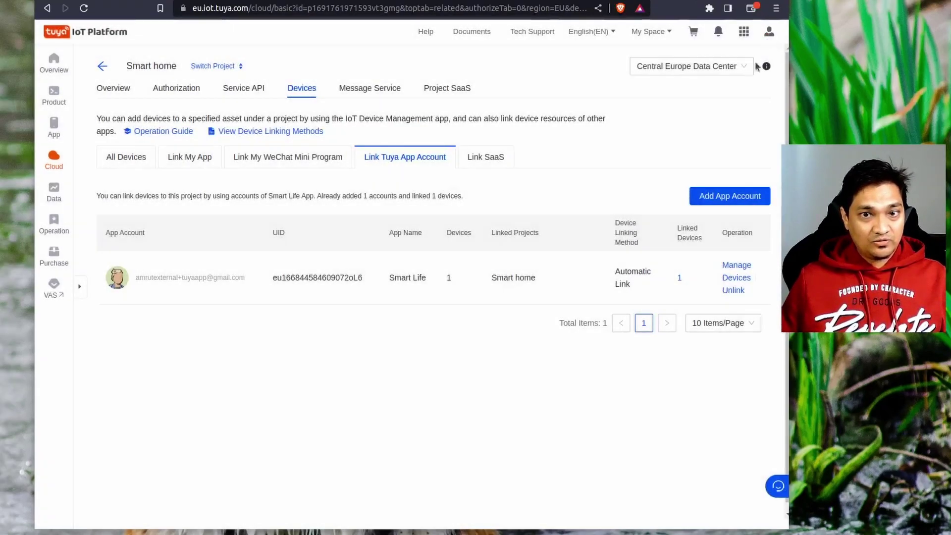
left_click(736, 277)
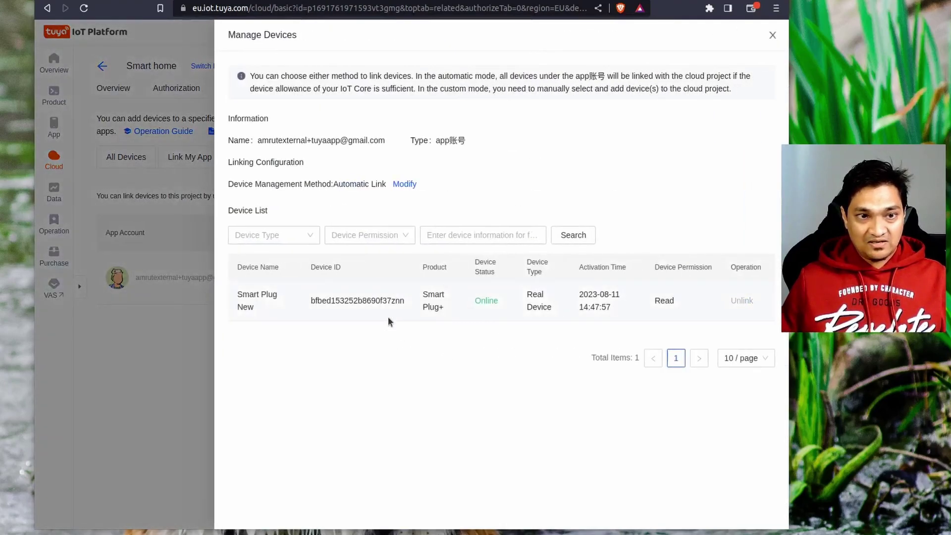
double_click(386, 300)
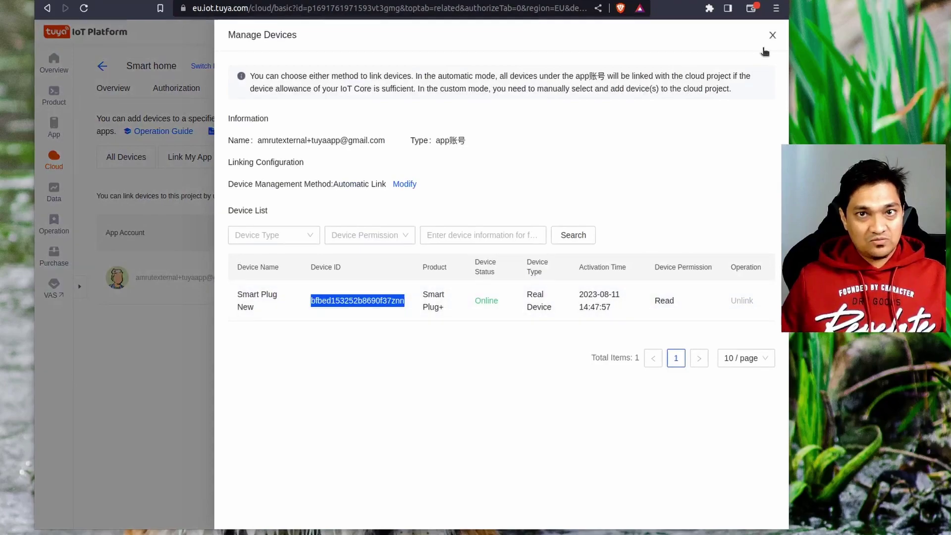
left_click(772, 35)
mouse_move(55, 156)
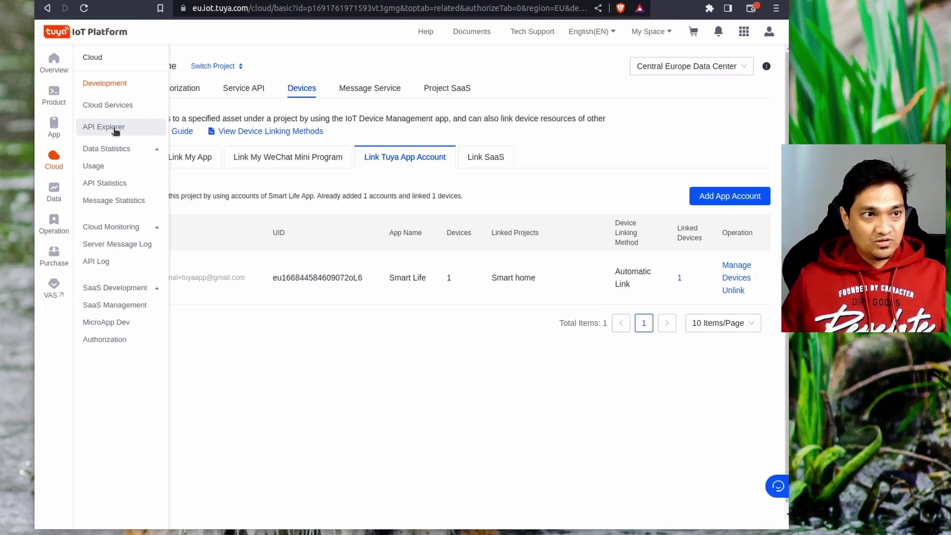
Step: Run API Explorer's Device Management > Query Device Details with the saved device_id
left_click(132, 132)
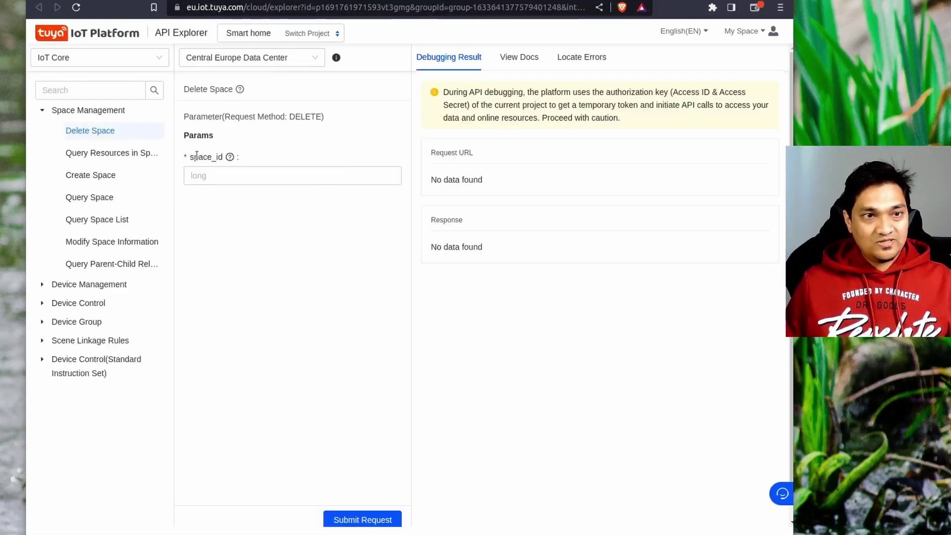
left_click(42, 110)
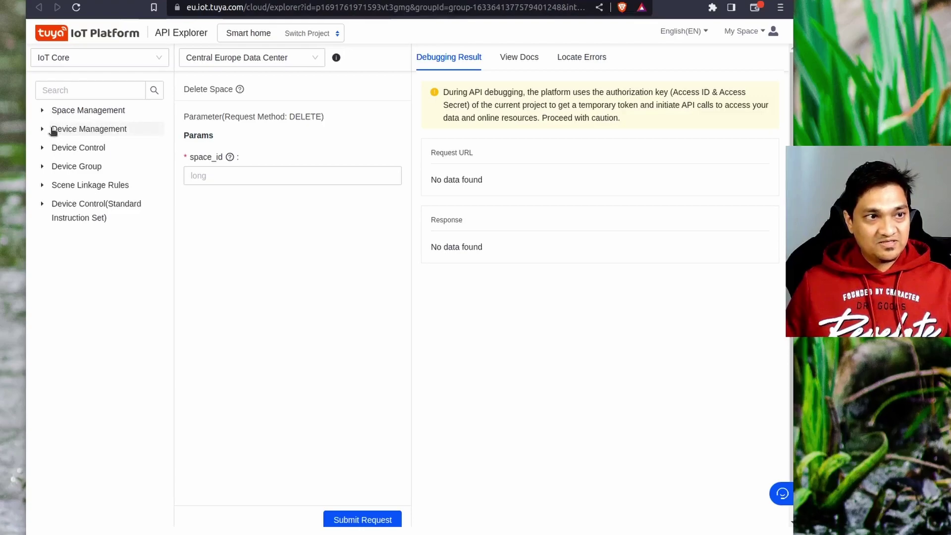
left_click(43, 130)
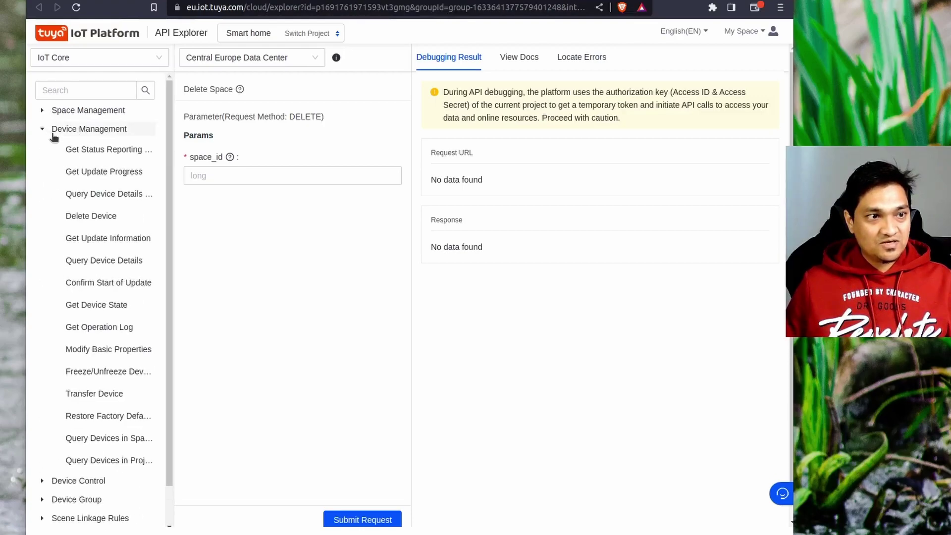
left_click(116, 262)
left_click(257, 175)
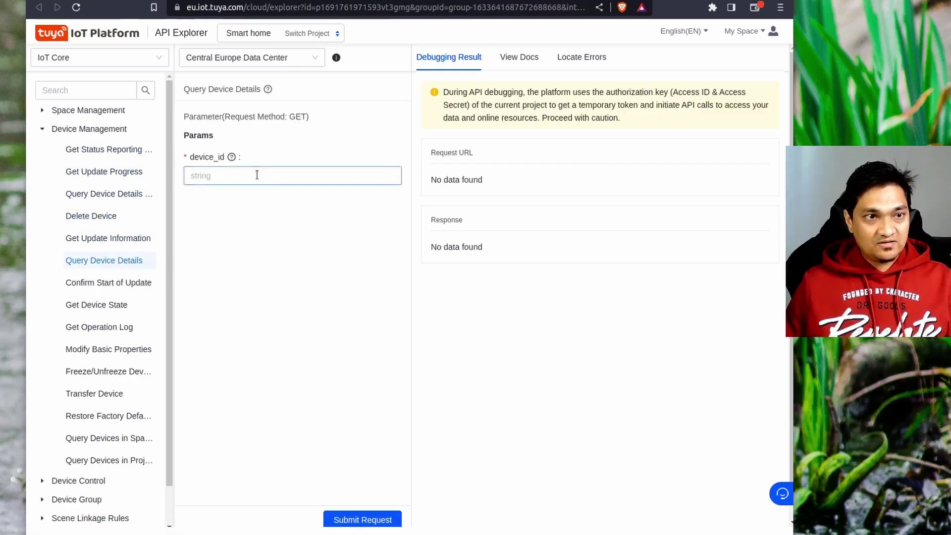
left_click(257, 175)
key("Down")
key("Down")
key("Down")
key("Return")
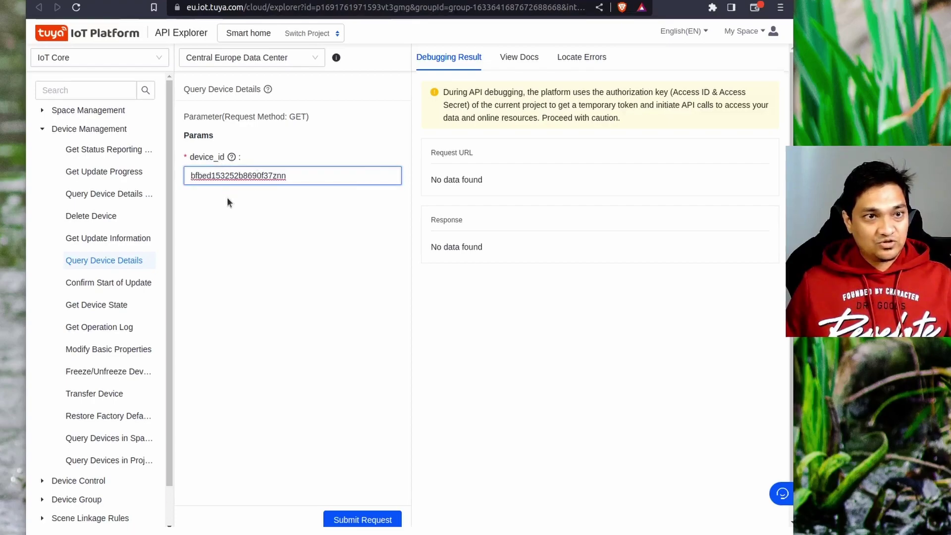
left_click(386, 519)
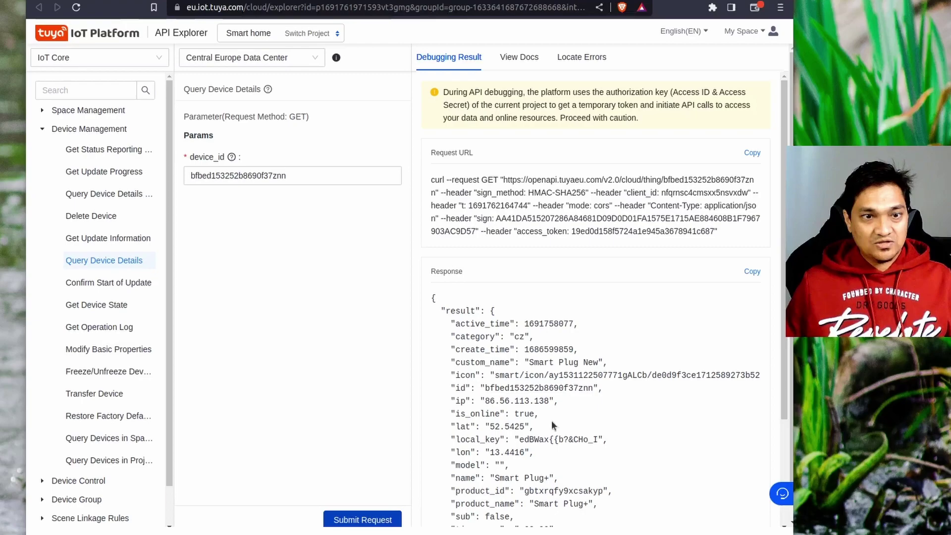
Step: Copy the local_key value from the JSON response
scroll(552, 421, "down", 3)
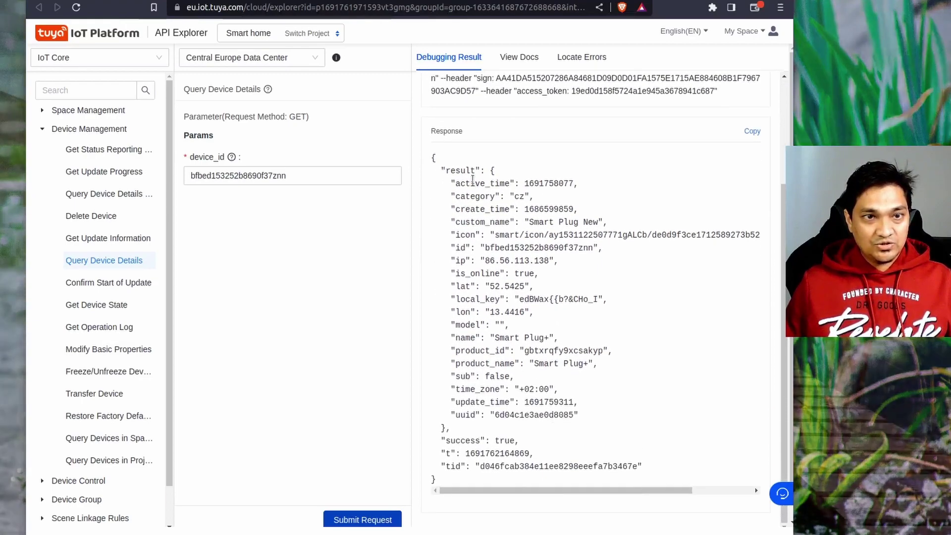
left_click_drag(430, 156, 478, 478)
left_click(578, 314)
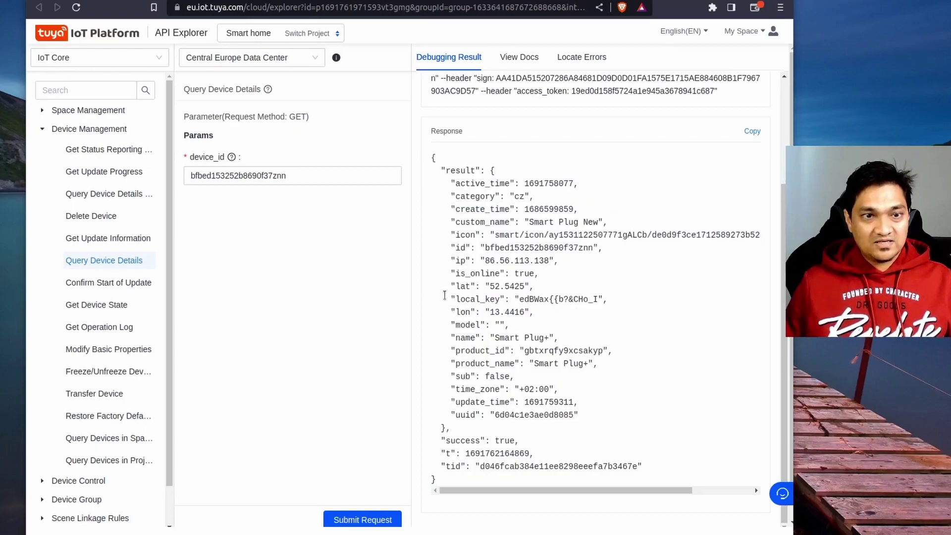
double_click(474, 299)
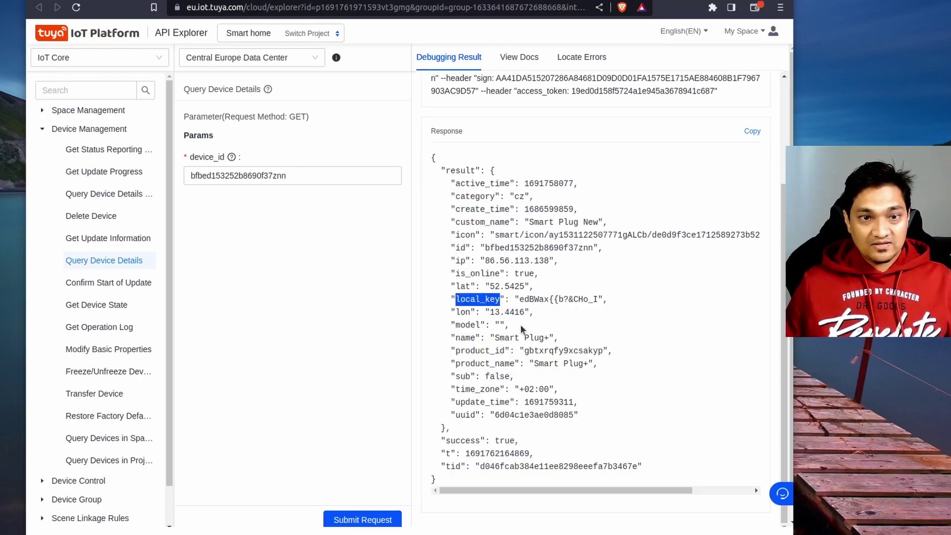
left_click_drag(598, 297, 517, 296)
key("ctrl+c")
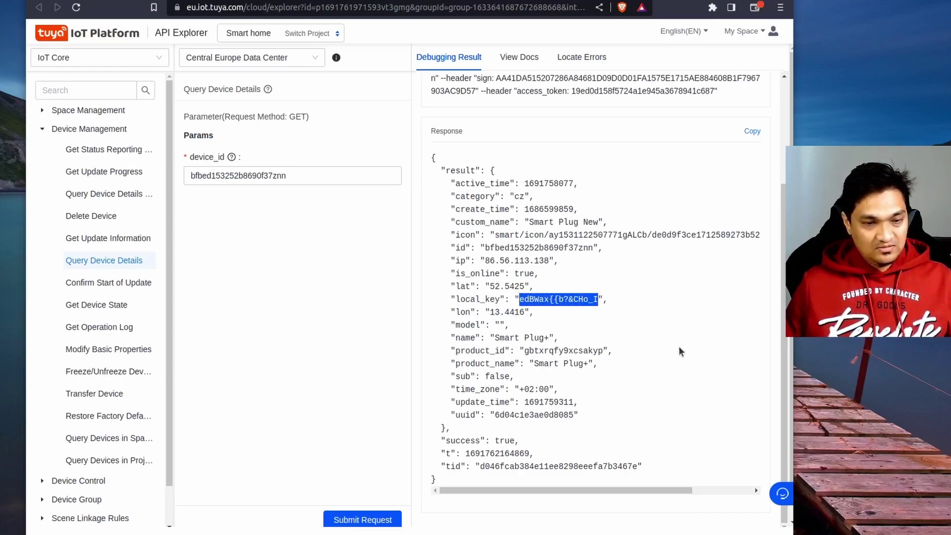
Step: Paste the local key into the LocalTuya device form and submit it with protocol 3.4
left_click(87, 1)
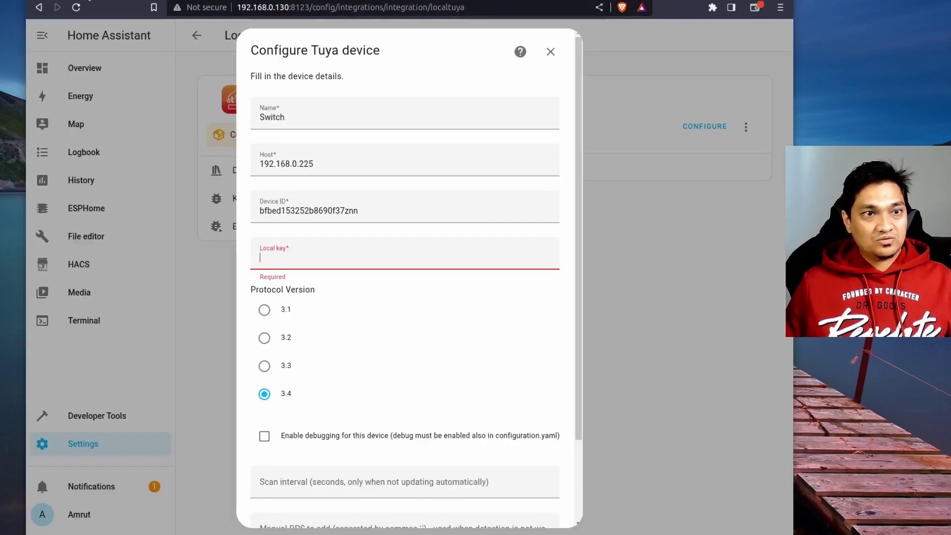
left_click(355, 259)
key("ctrl+v")
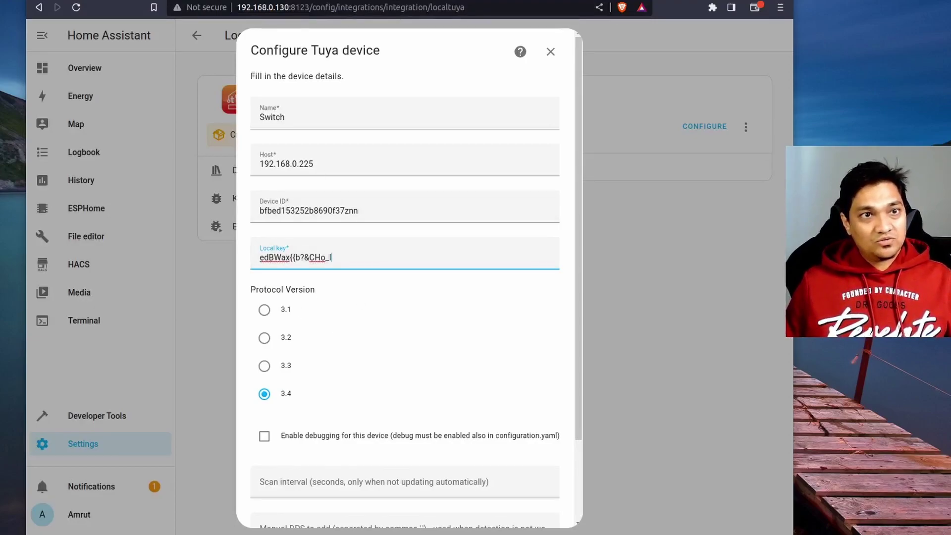
key("ctrl+Tab")
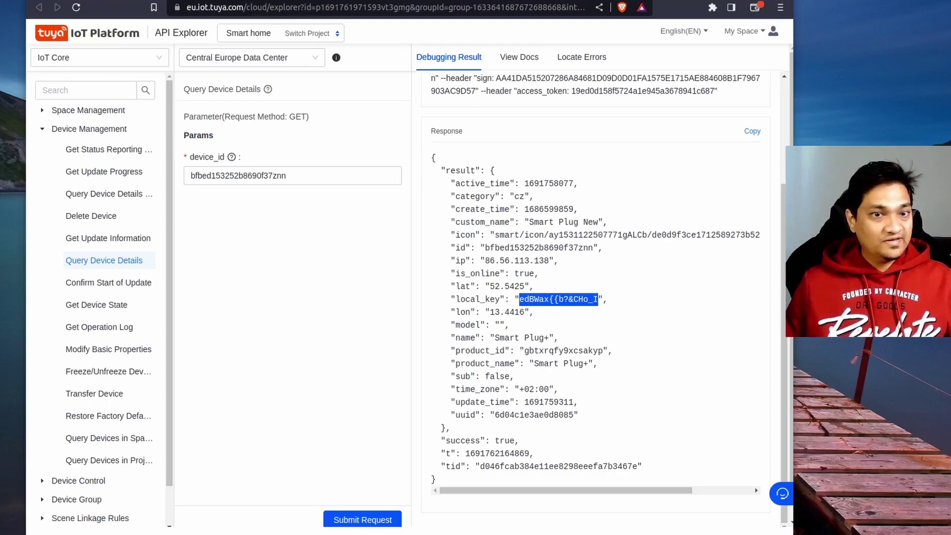
key("ctrl+Tab")
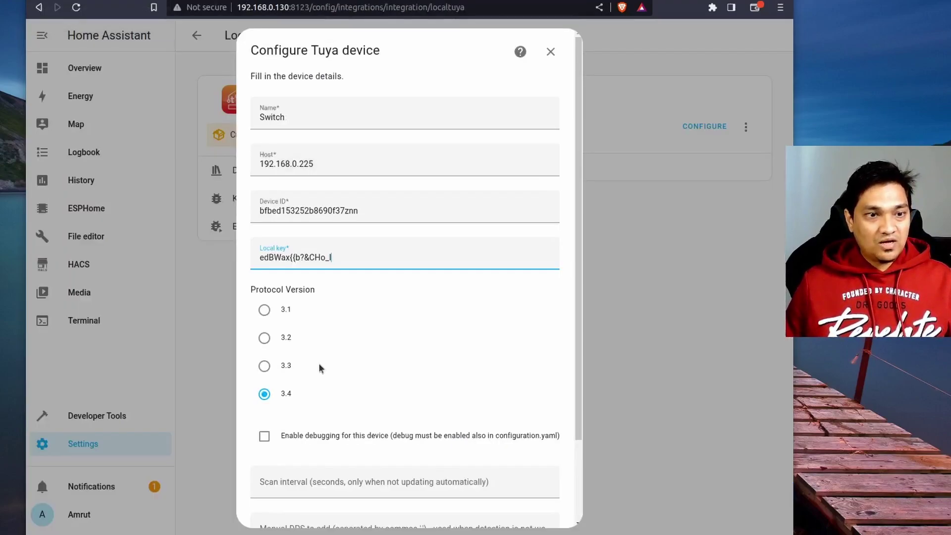
scroll(321, 366, "down", 2)
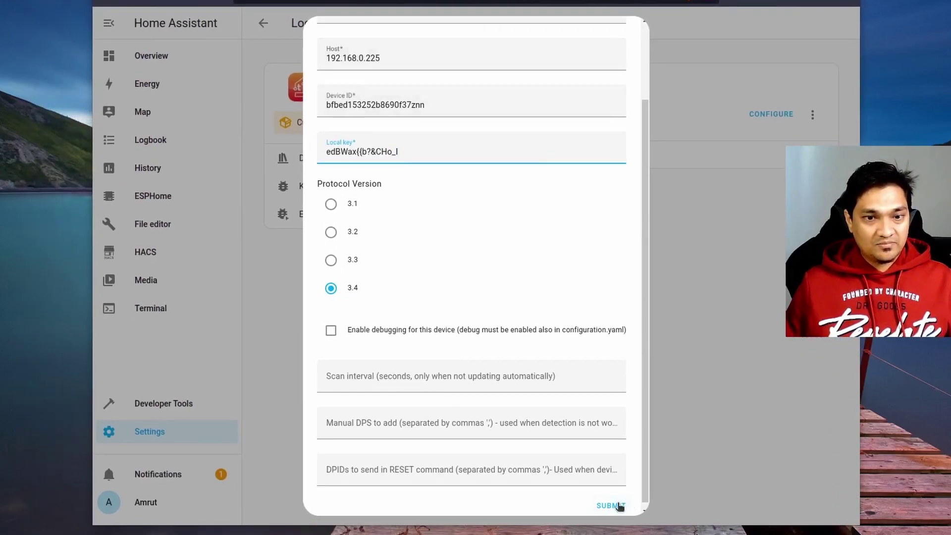
left_click(616, 505)
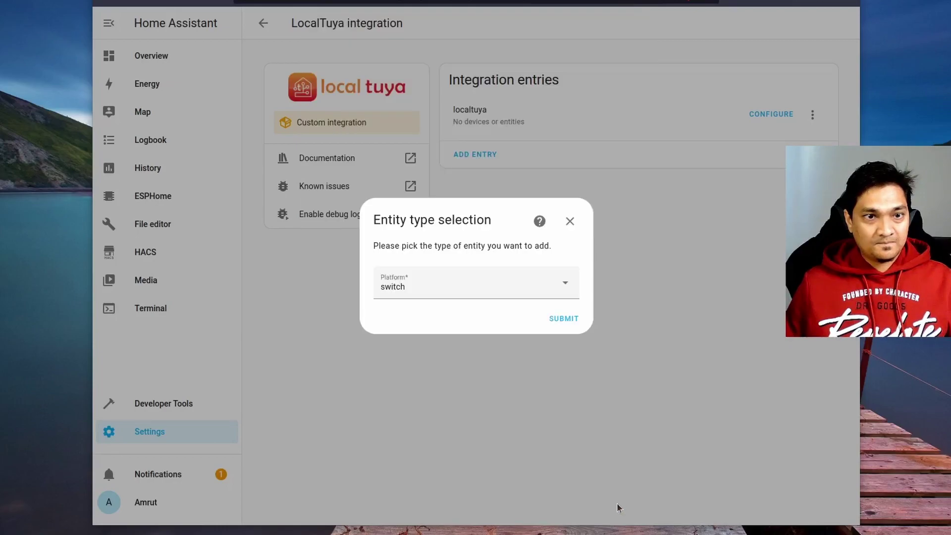
Step: Choose the switch platform, name the entity tuya_switch, and review available data points
left_click(561, 319)
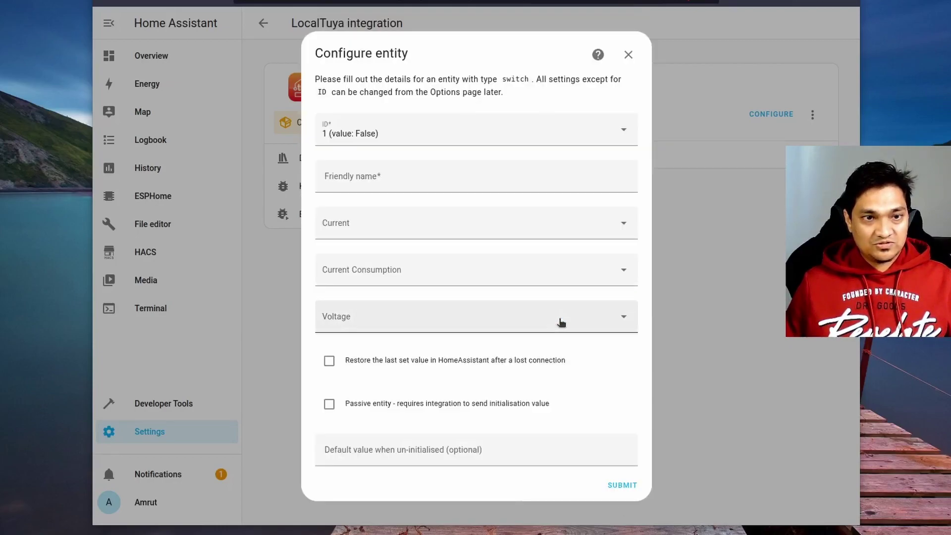
left_click(589, 181)
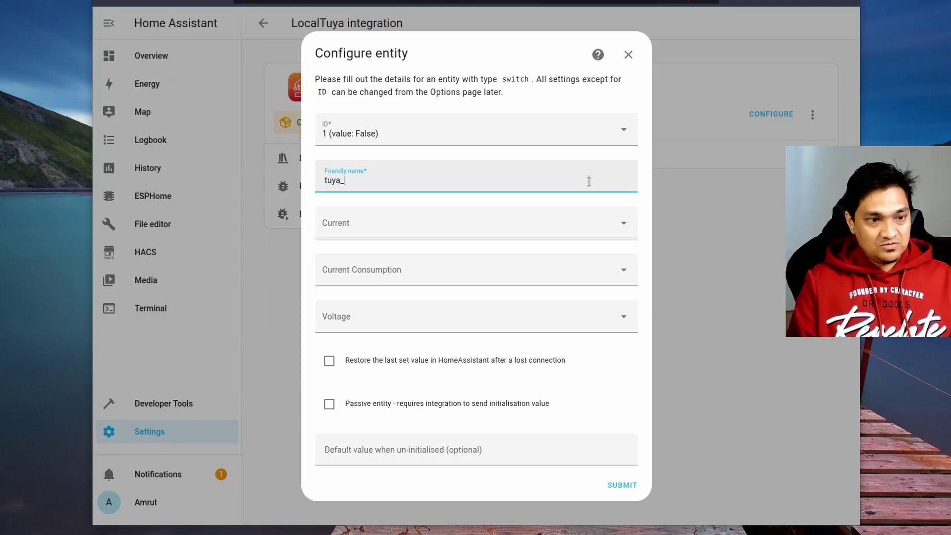
left_click(606, 224)
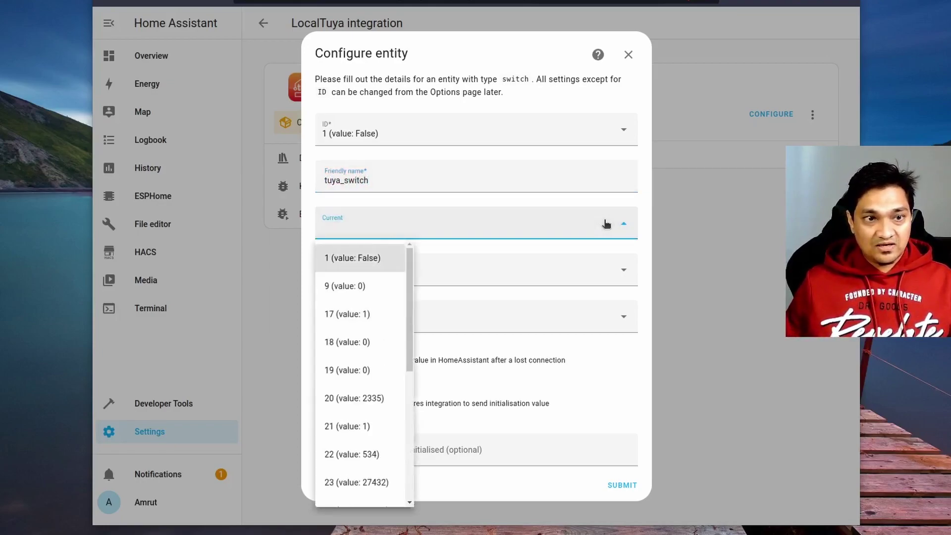
left_click(589, 271)
left_click(573, 317)
left_click(521, 215)
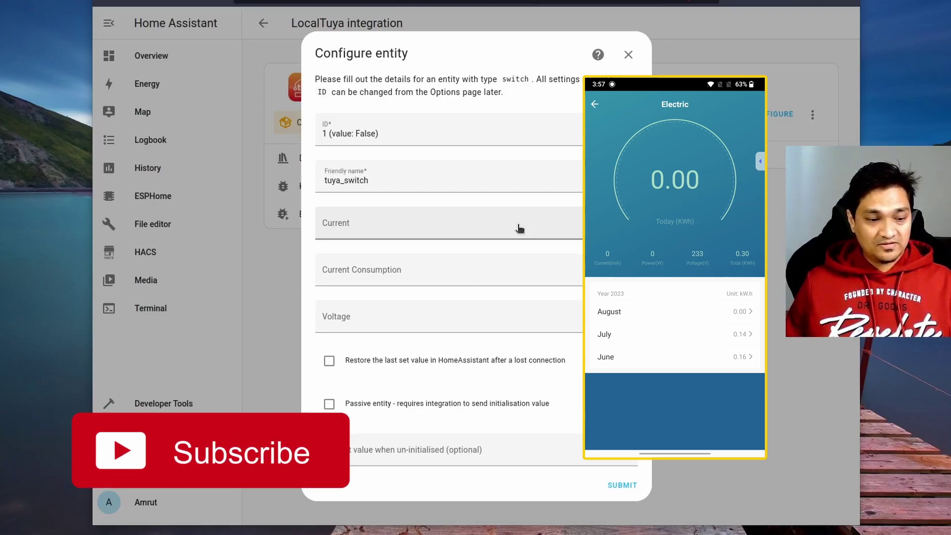
Step: Map Voltage to 20, Current to 9, Current Consumption to 18, save, and add no more entities
left_click(426, 321)
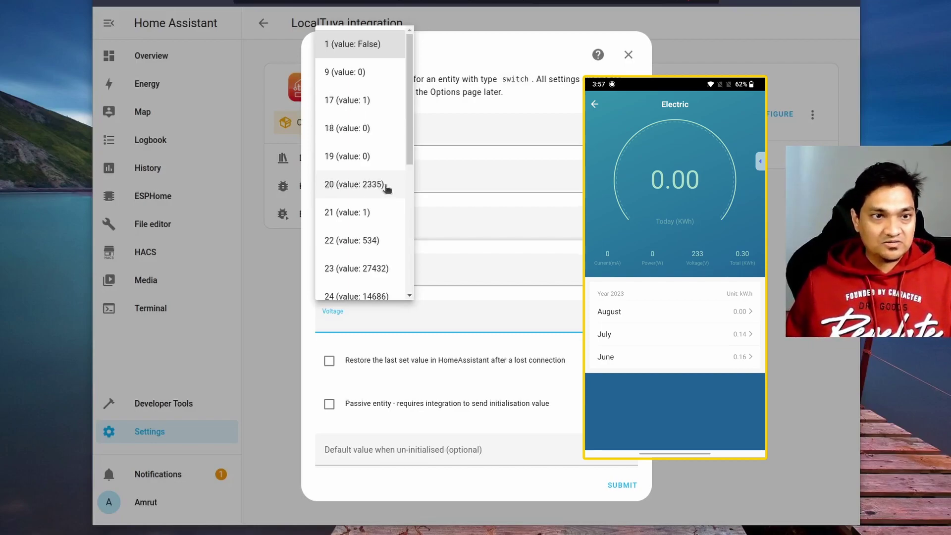
left_click(387, 186)
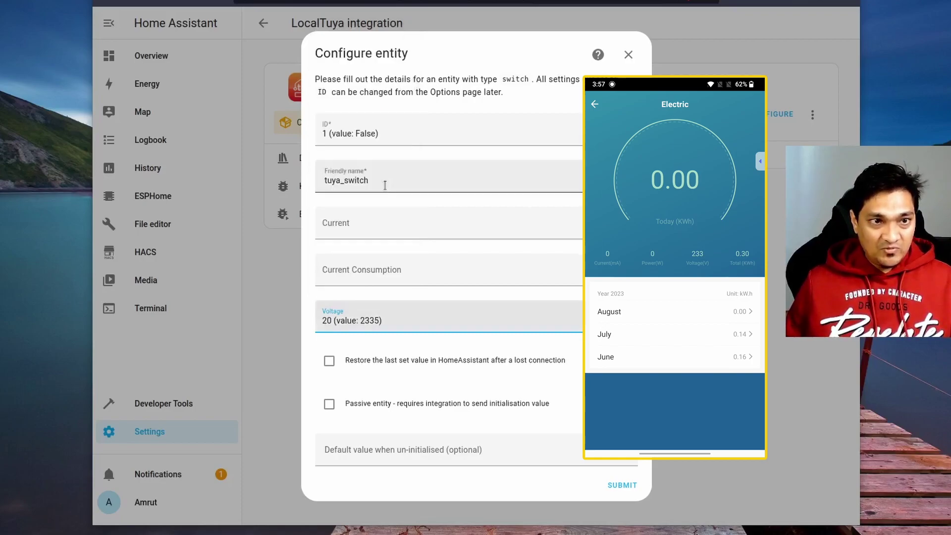
left_click(413, 225)
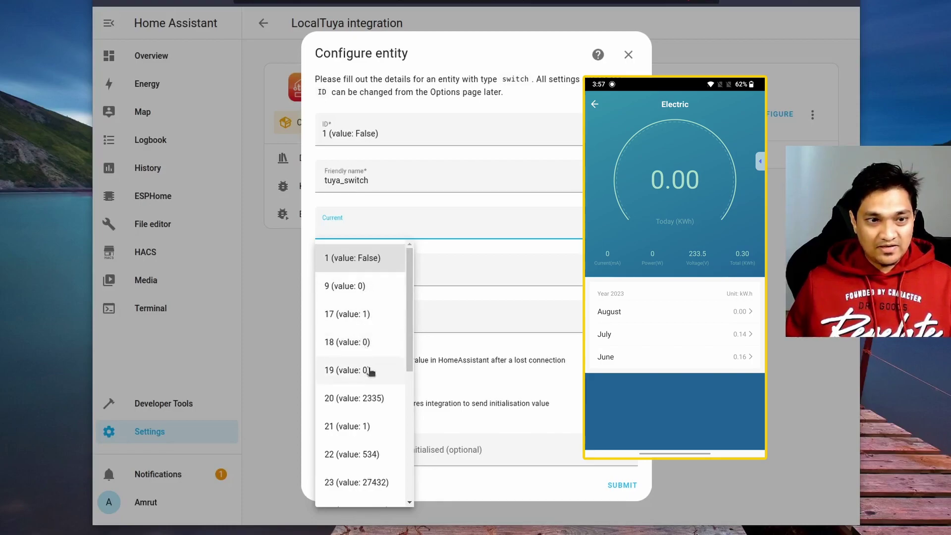
left_click(366, 290)
left_click(415, 277)
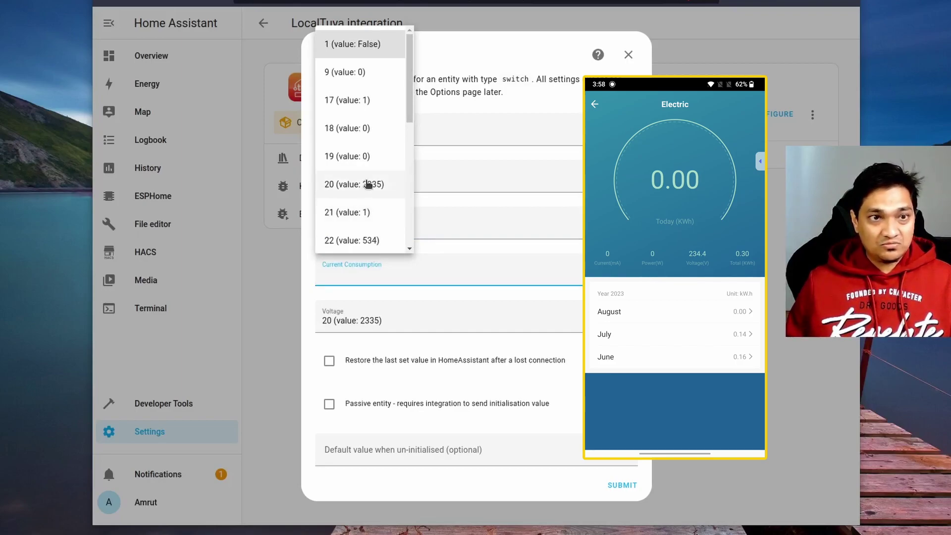
left_click(370, 132)
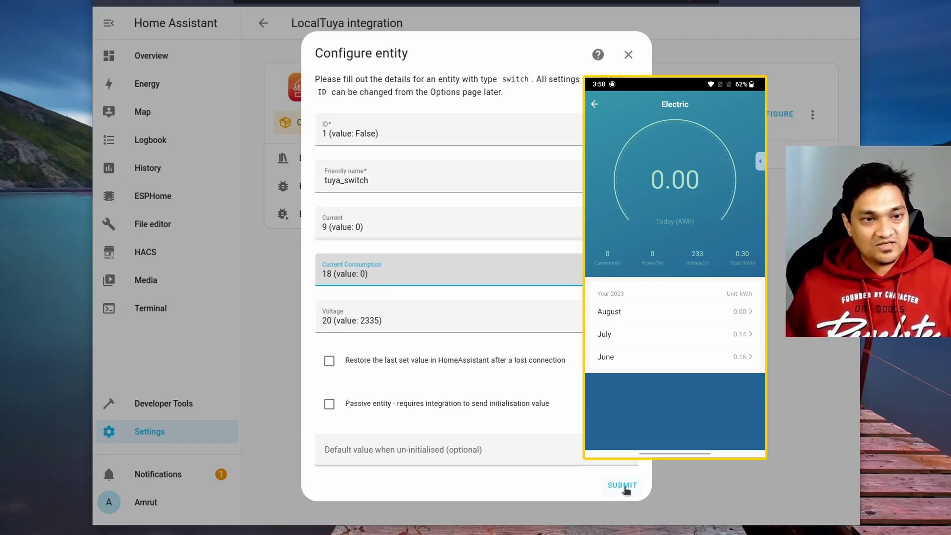
left_click(623, 485)
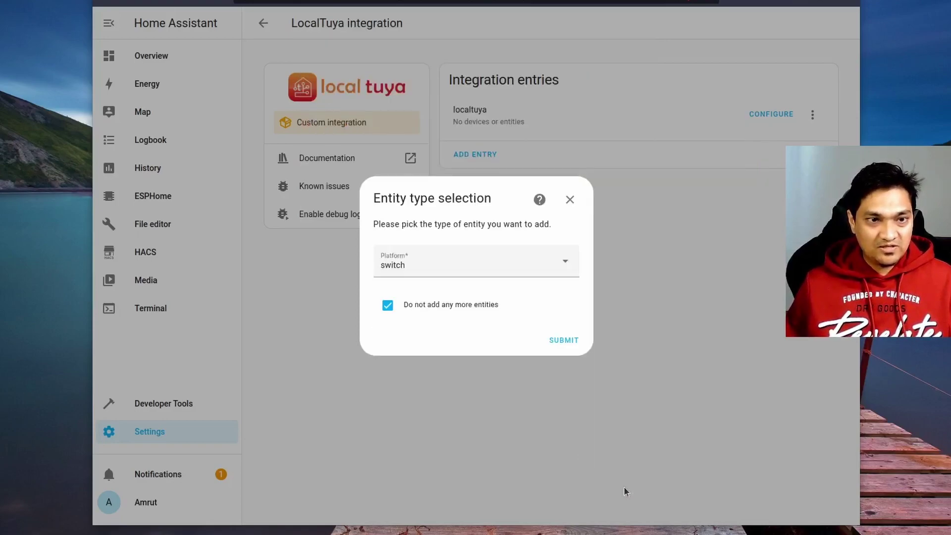
left_click(564, 340)
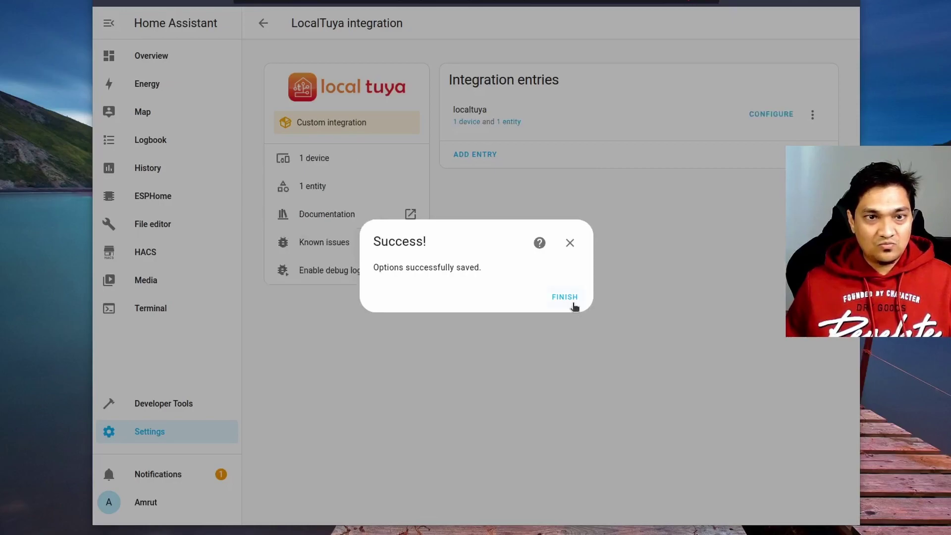
Step: On the new plug's device page, toggle tuya_switch on and off twice, then go to Developer Tools
left_click(569, 297)
left_click(469, 122)
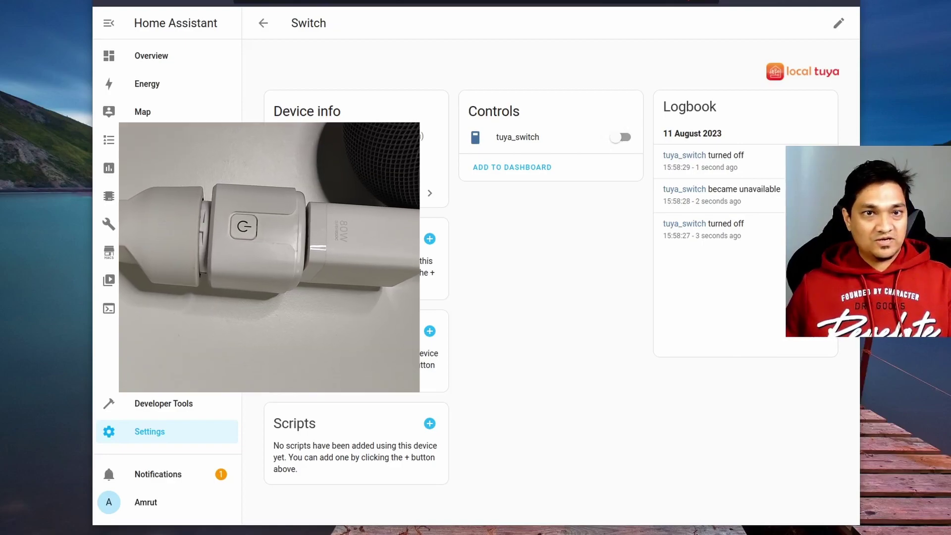
left_click(623, 138)
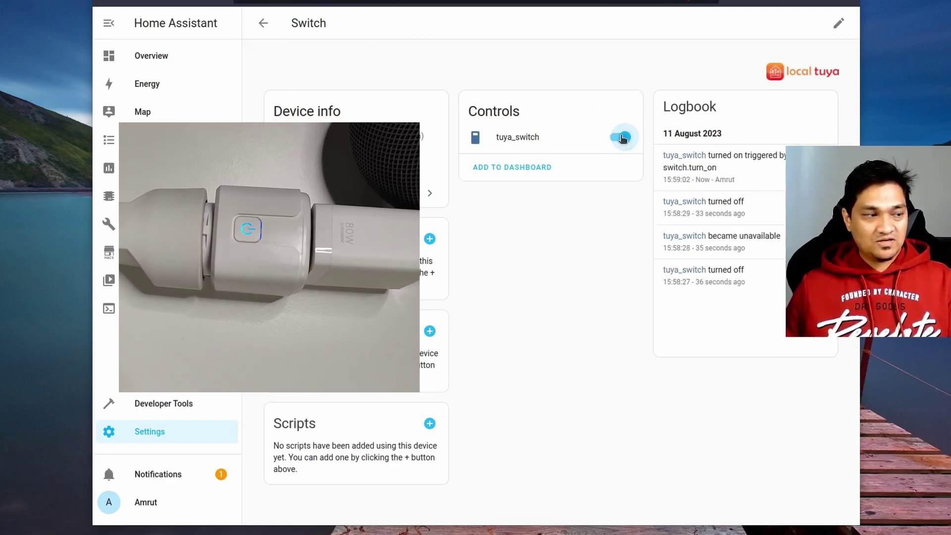
left_click(622, 138)
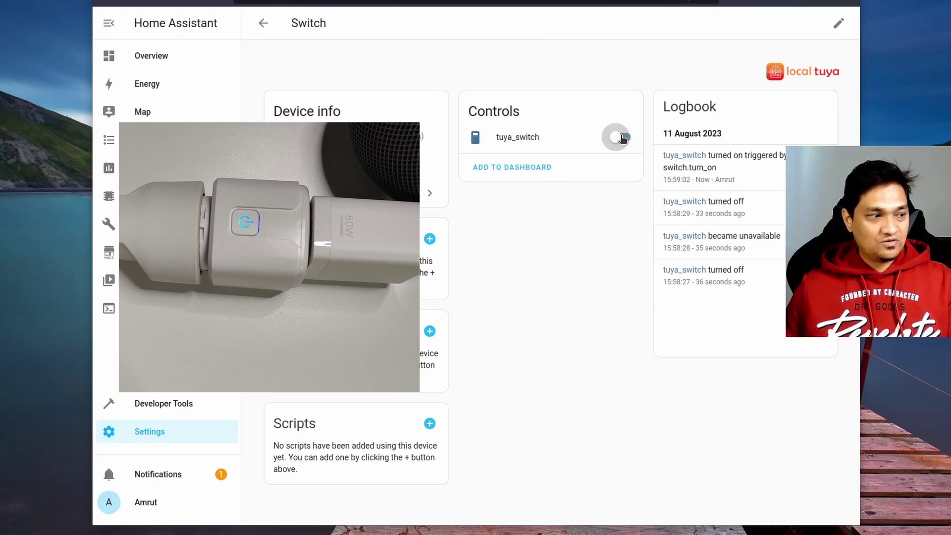
left_click(622, 138)
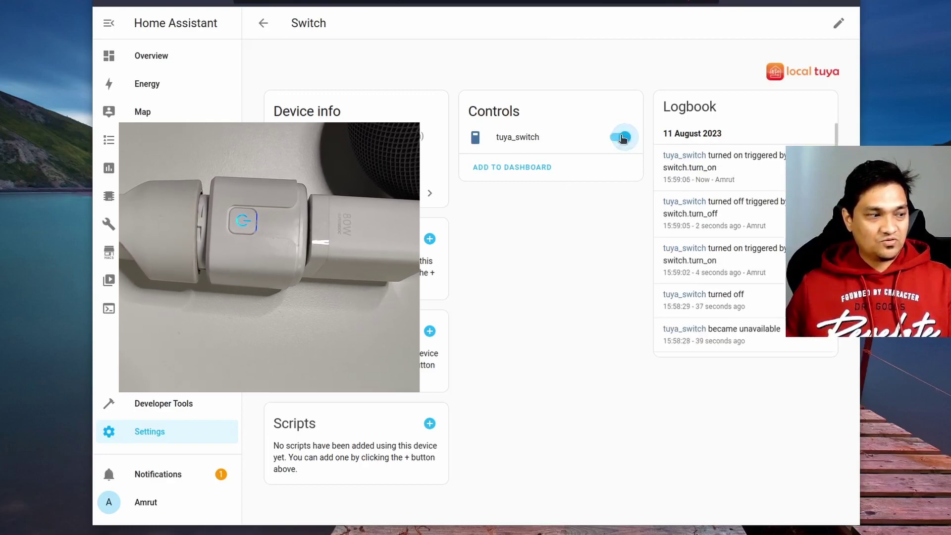
left_click(623, 138)
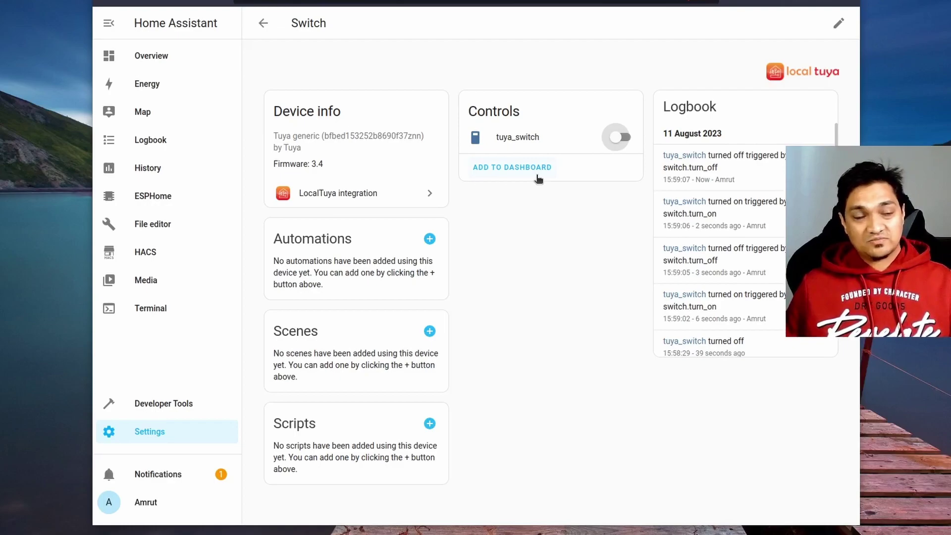
left_click(179, 405)
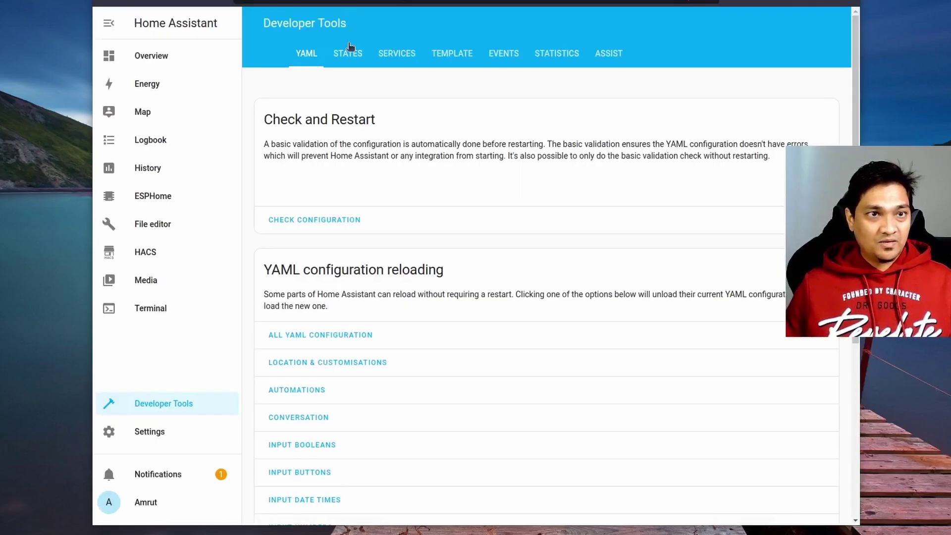
left_click(352, 57)
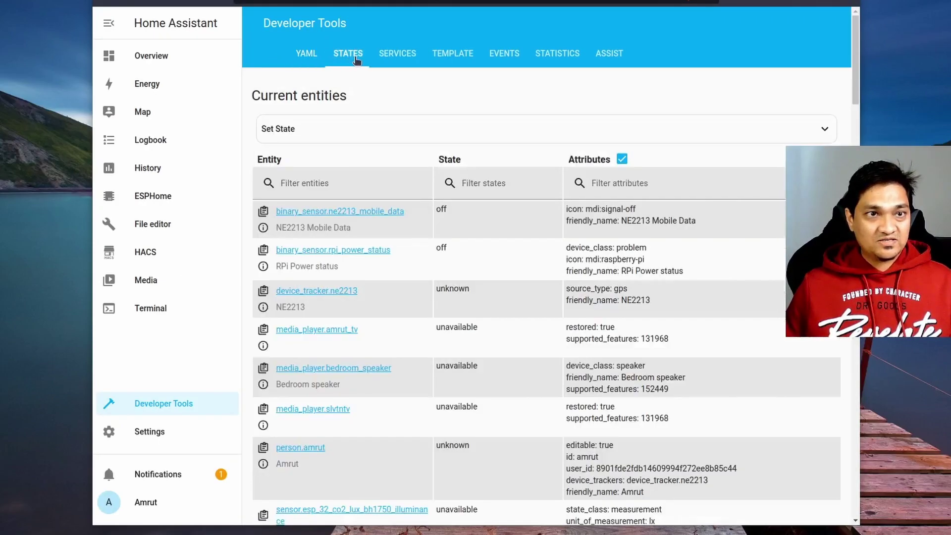
left_click(352, 189)
type("switch")
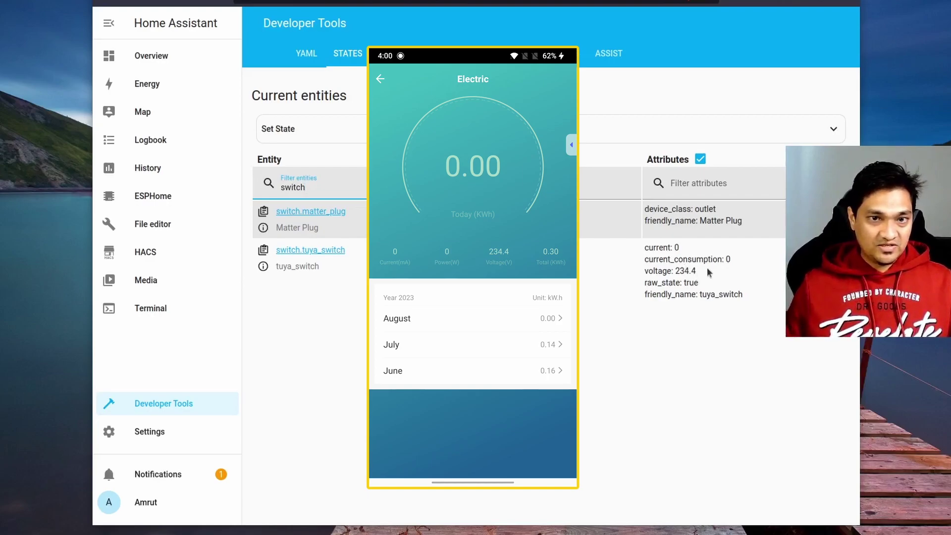
left_click_drag(643, 245, 682, 270)
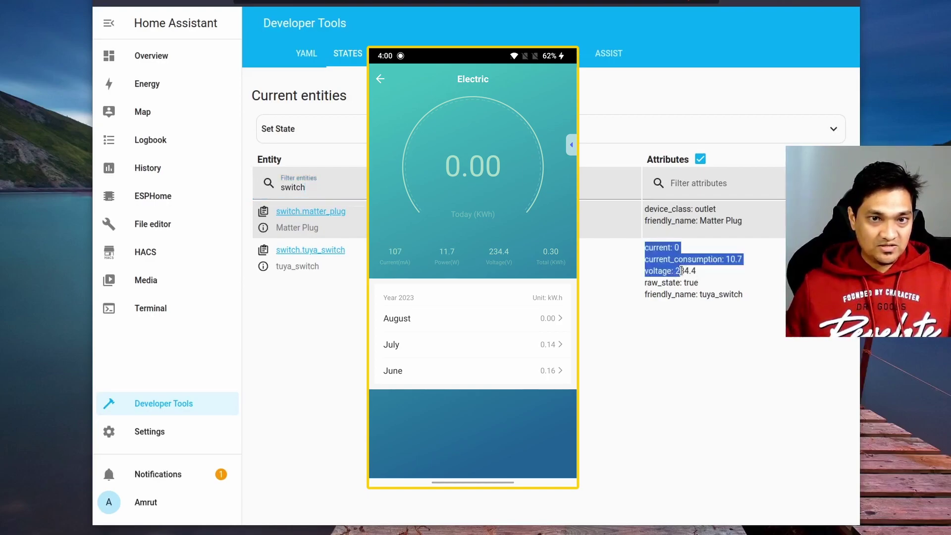
left_click(718, 277)
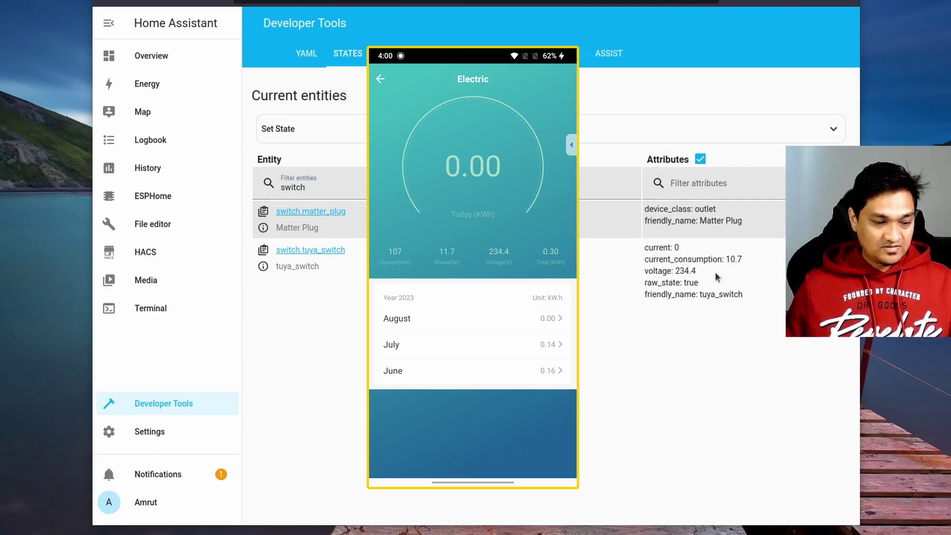
mouse_move(744, 259)
left_mouse_down()
mouse_move(726, 259)
mouse_move(742, 259)
left_mouse_up()
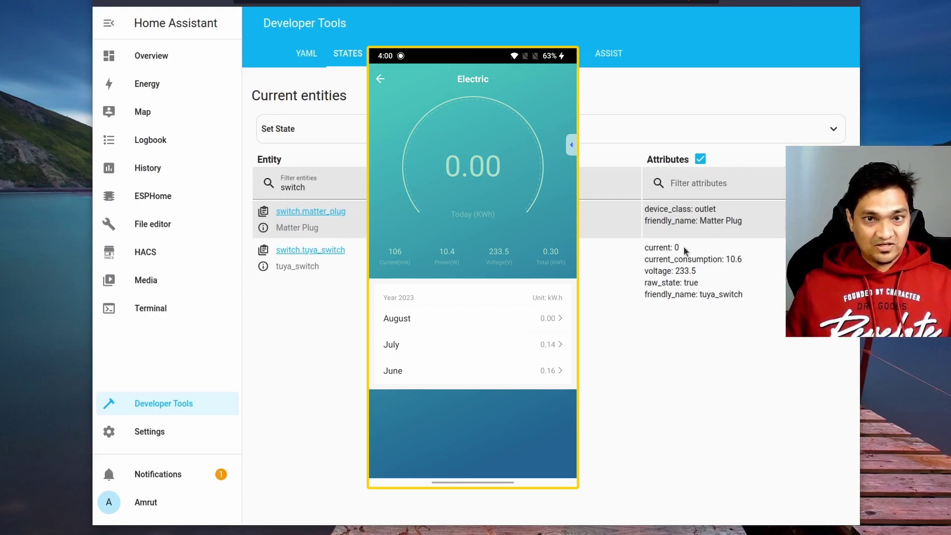
double_click(734, 259)
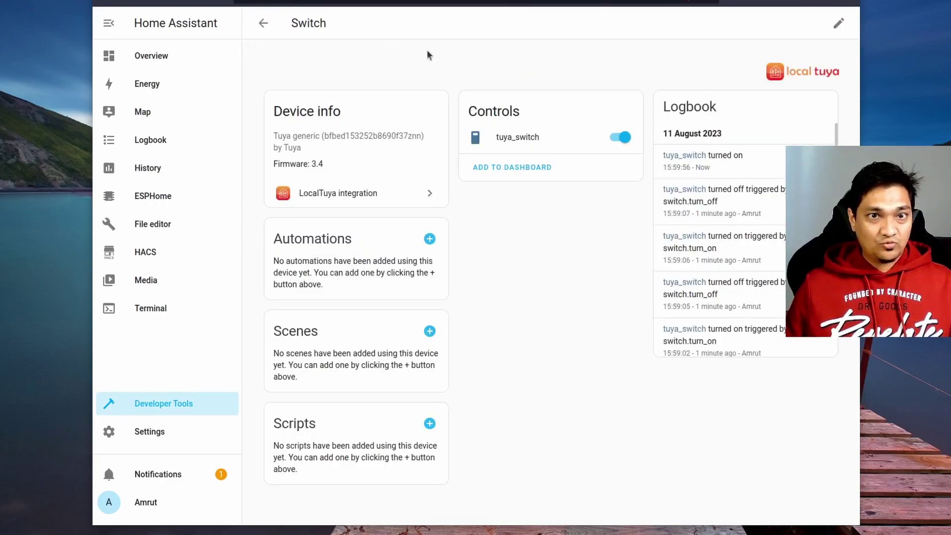
Step: Reopen the existing LocalTuya plug's entity settings from the integration's configuration options
left_click(427, 192)
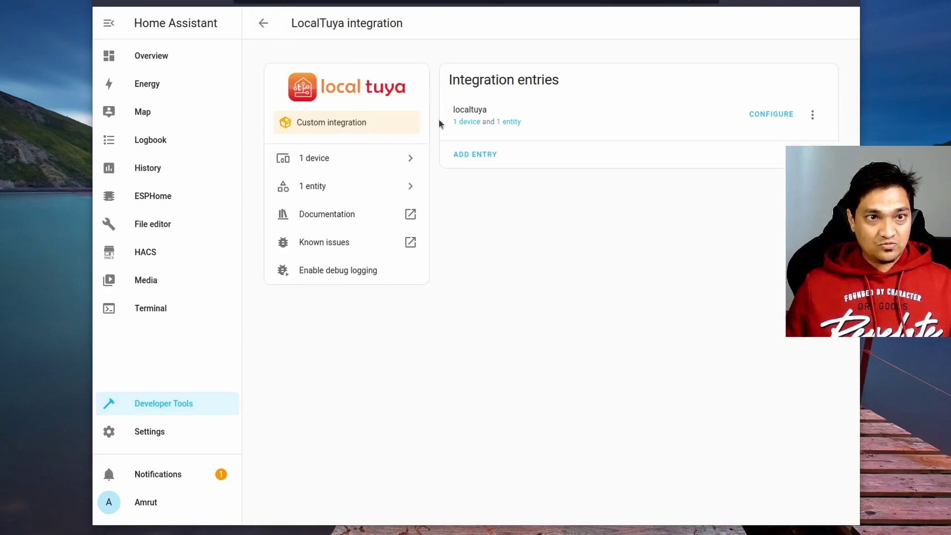
left_click(787, 114)
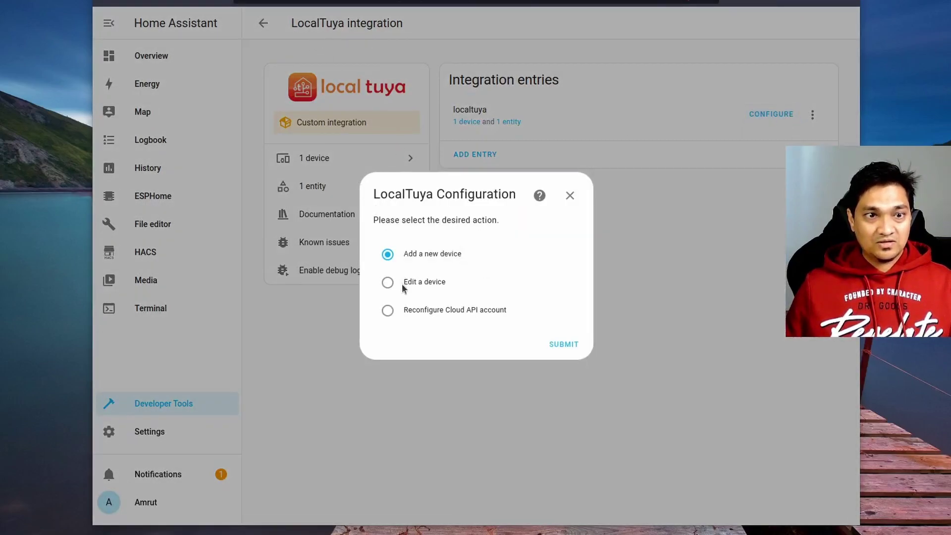
left_click(565, 344)
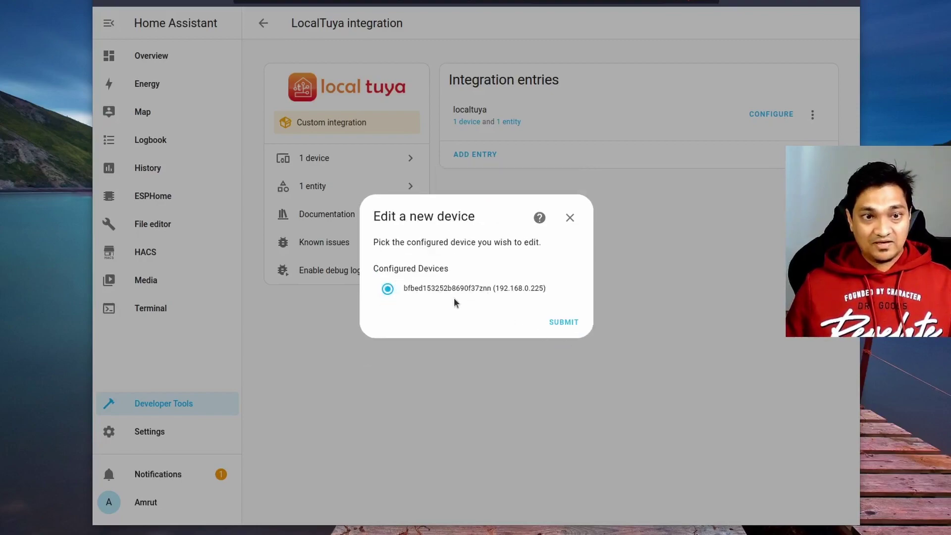
left_click(563, 326)
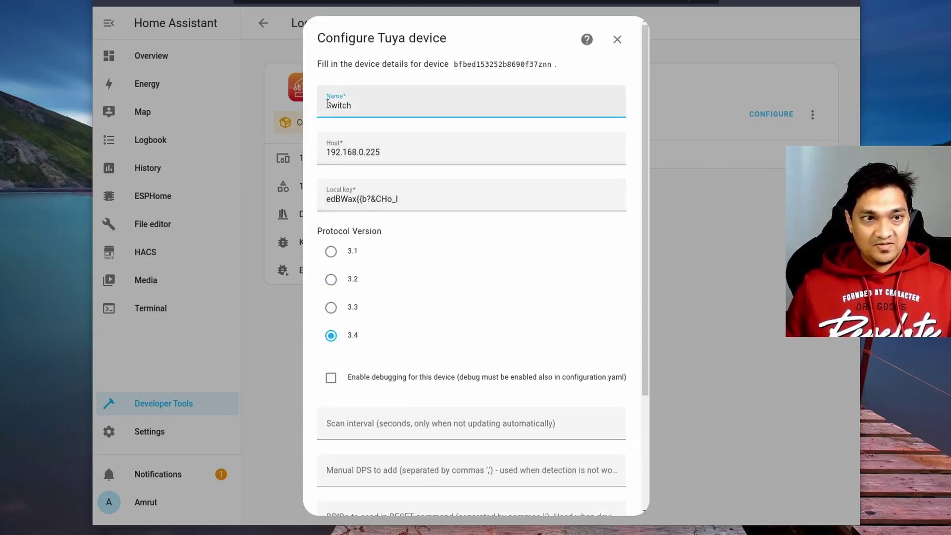
scroll(405, 292, "down", 3)
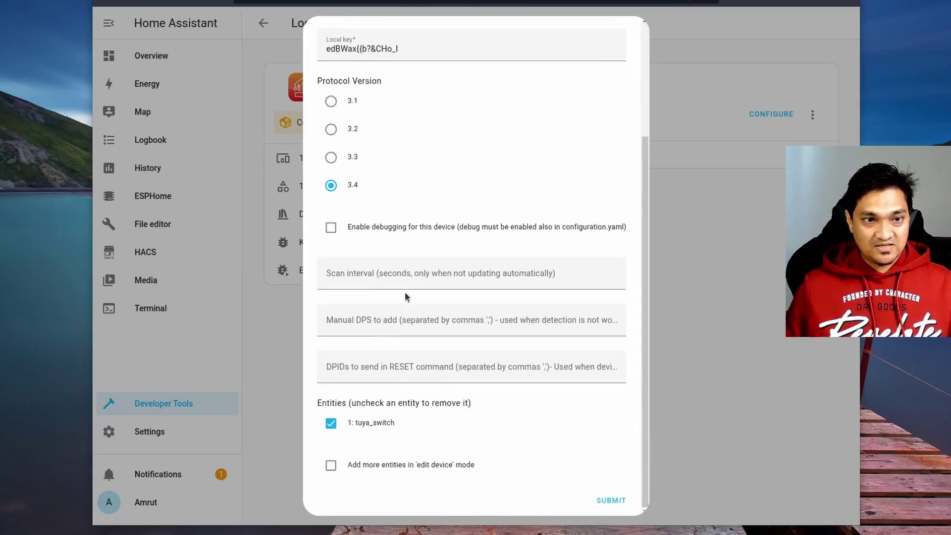
left_click(609, 501)
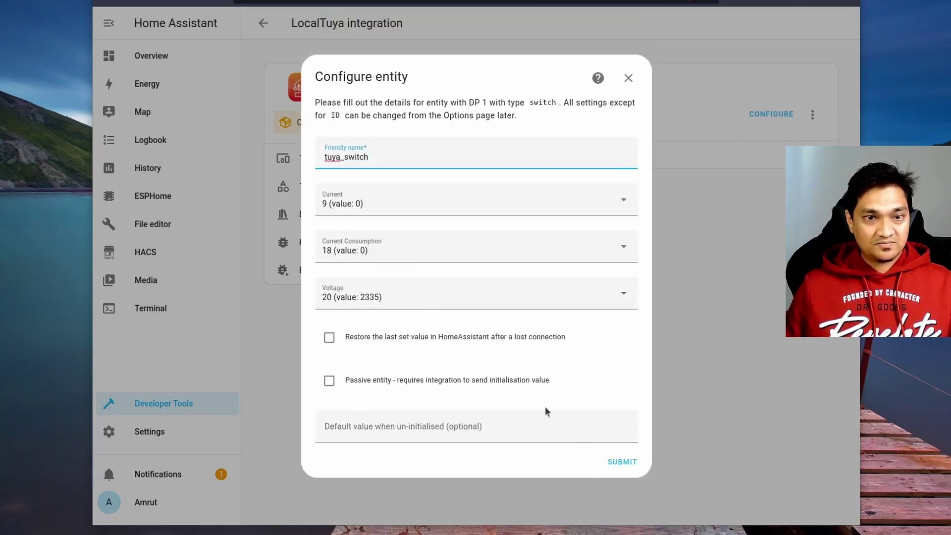
Step: Change Current to data point 18, then close the entity form without saving
left_click(444, 208)
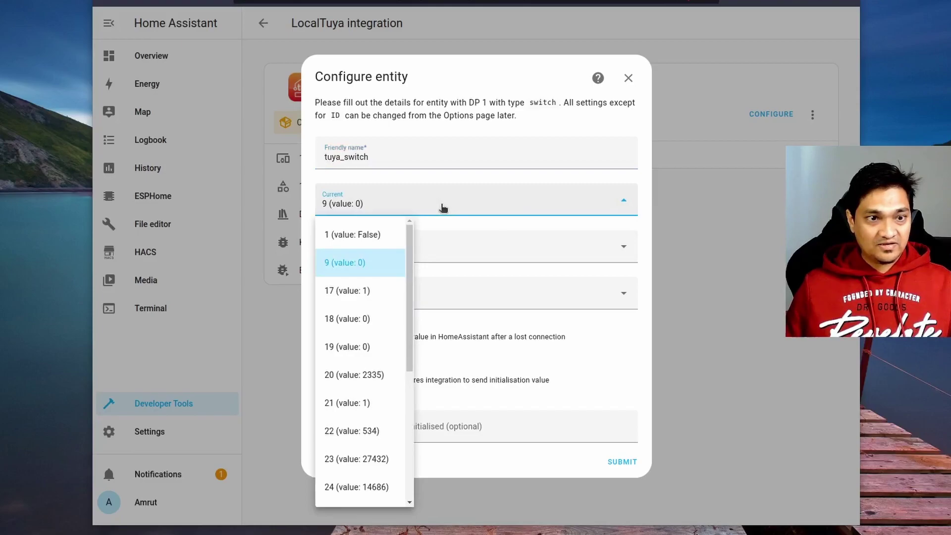
key("Down")
key("Down")
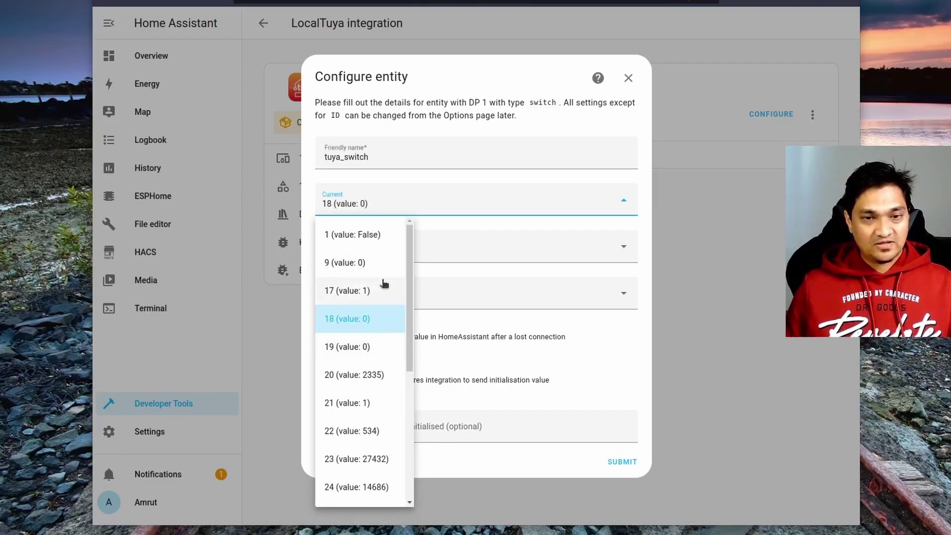
left_click(628, 78)
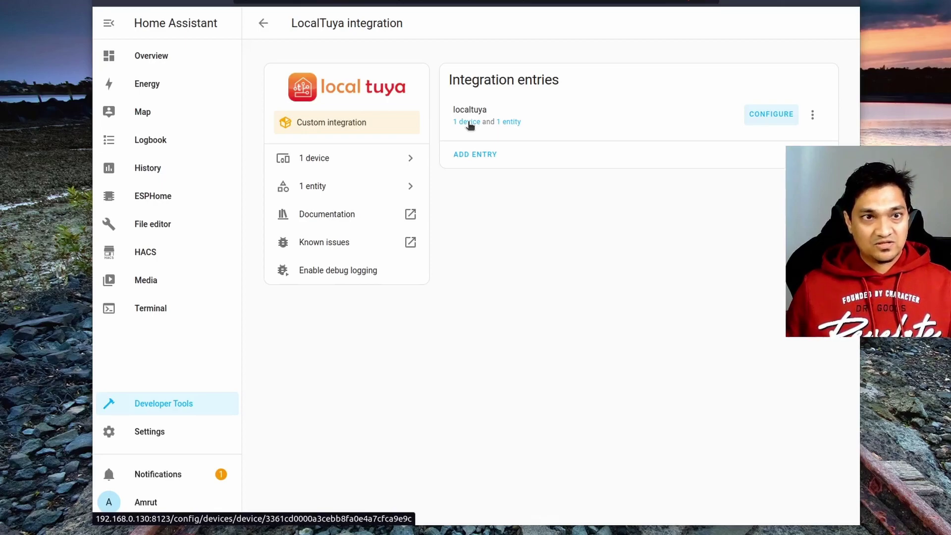
Step: Delete the tuya_switch device from LocalTuya and reopen the localtuya entry's configuration
left_click(470, 123)
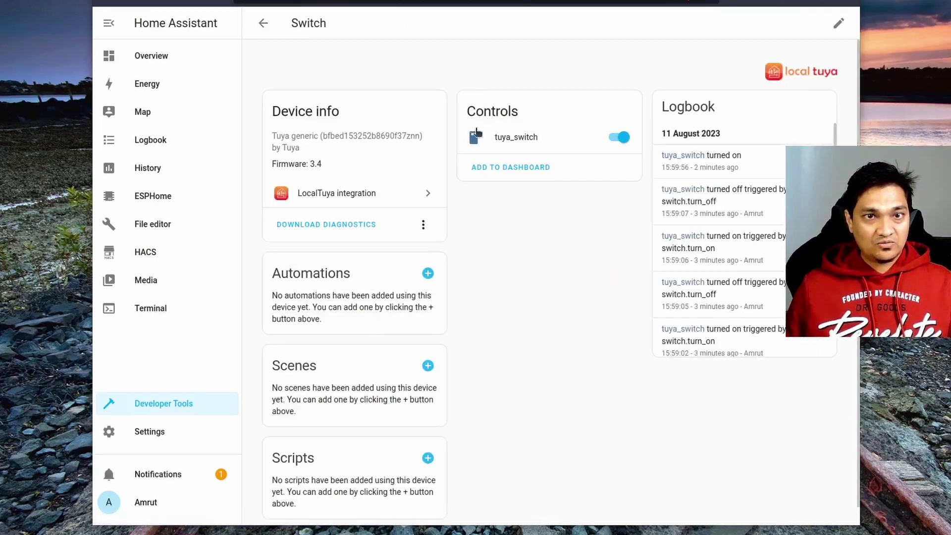
left_click(423, 225)
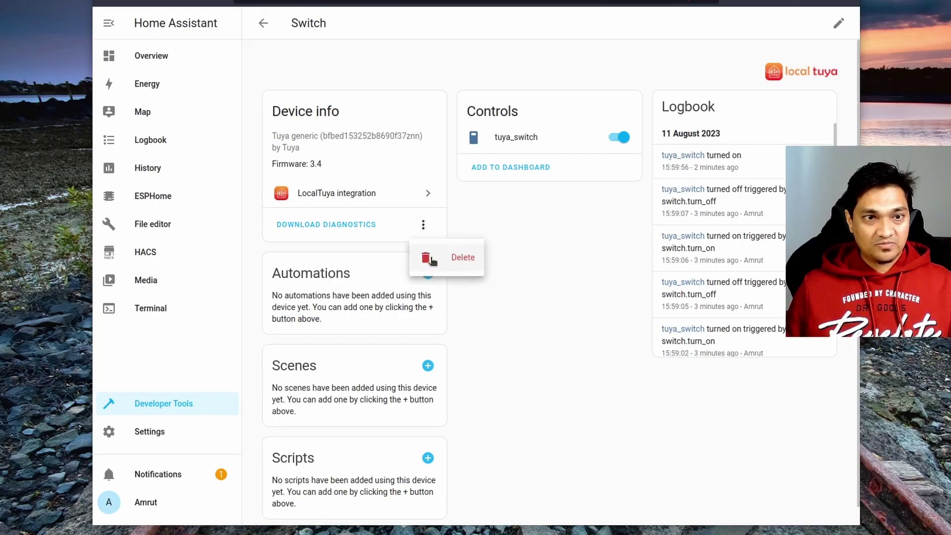
left_click(434, 259)
left_click(559, 303)
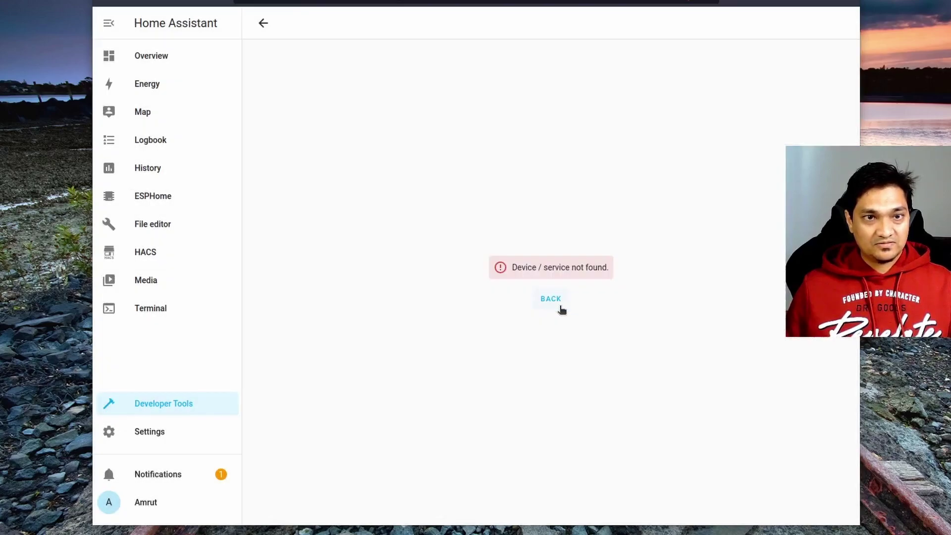
left_click(263, 20)
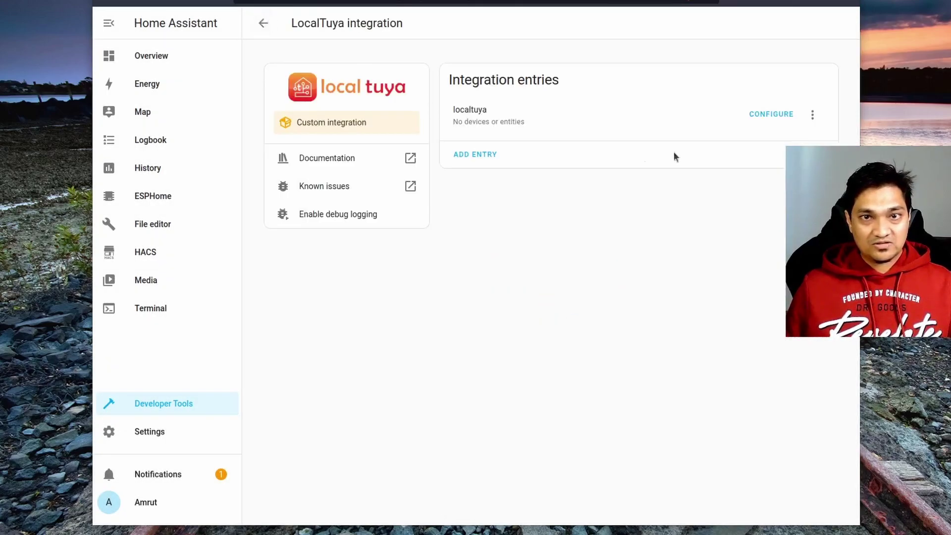
left_click(769, 115)
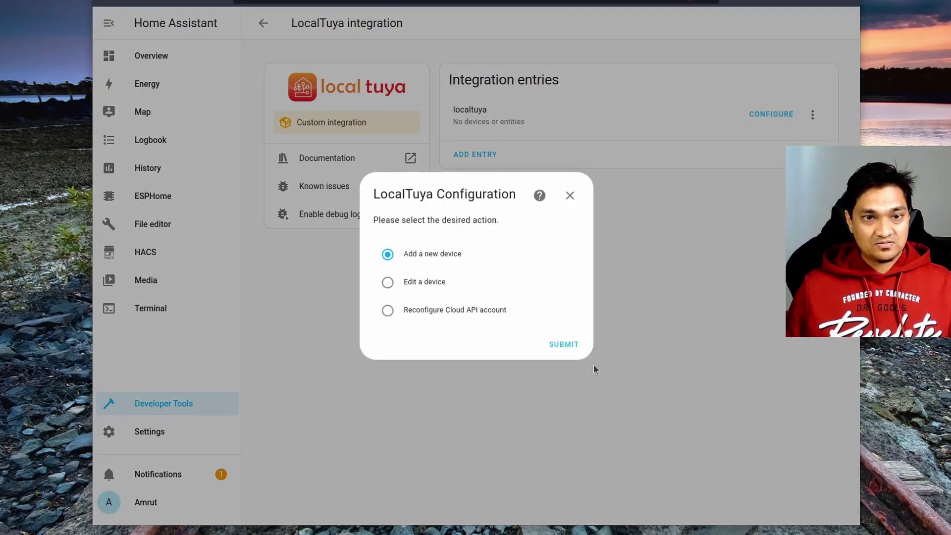
Step: Add the discovered plug at 192.168.0.225 as a new device and paste its local key
left_click(573, 344)
left_click(636, 343)
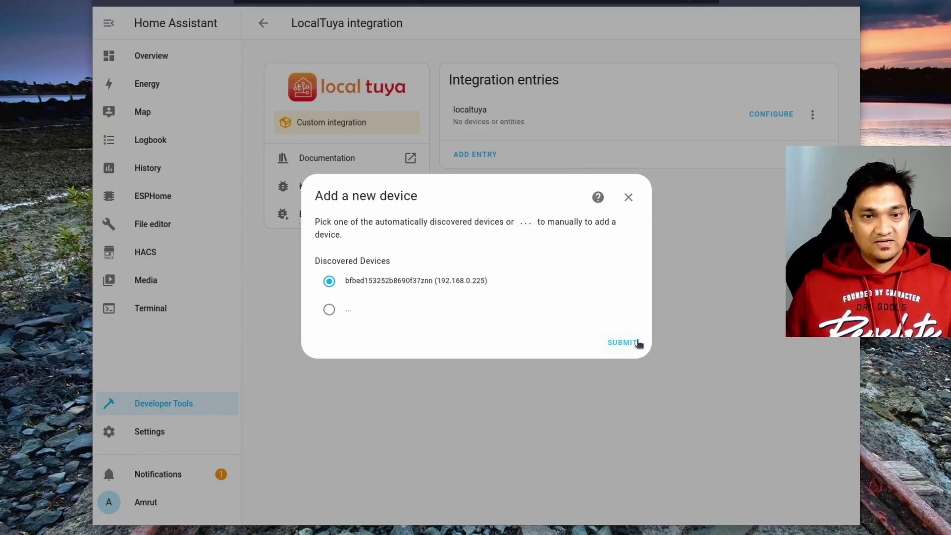
left_click(372, 251)
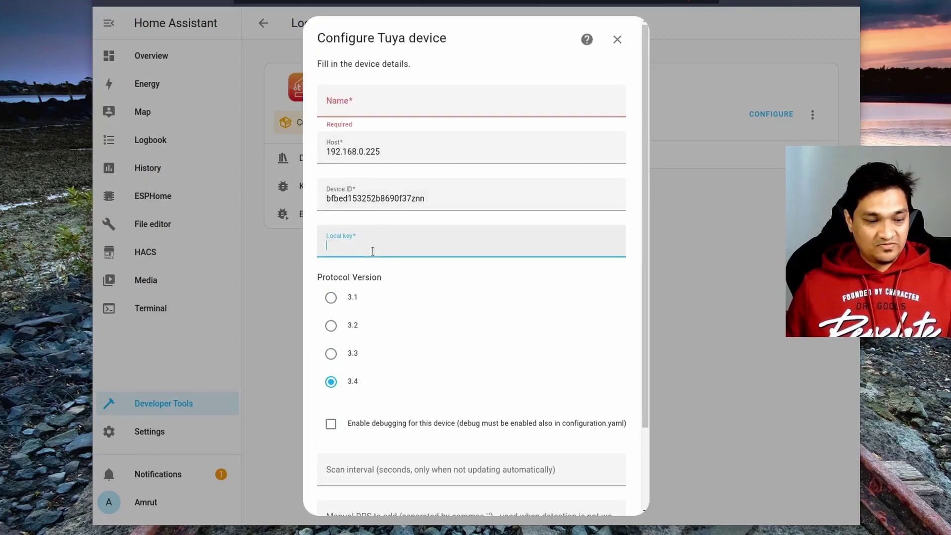
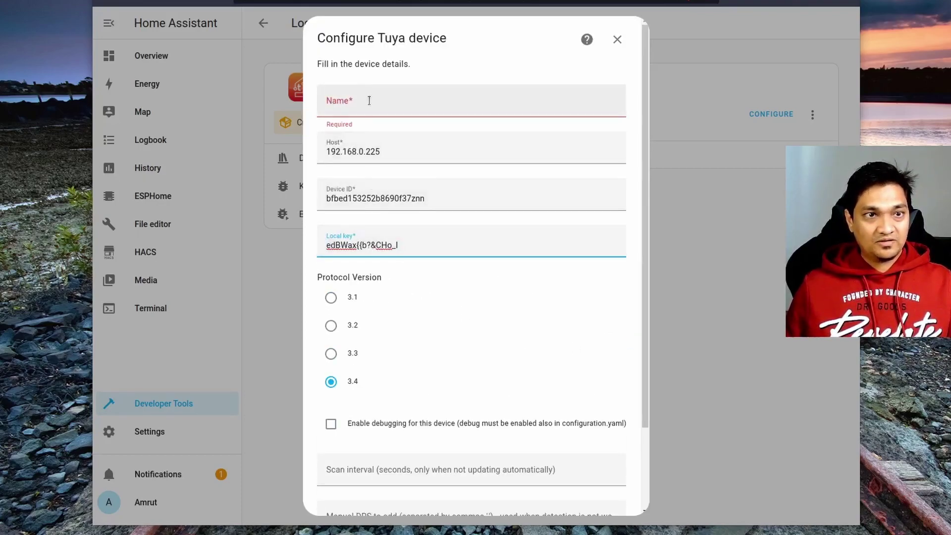
Step: Name the device 'switc', submit the connection details, and choose switch as the entity type
left_click(369, 101)
type("switch")
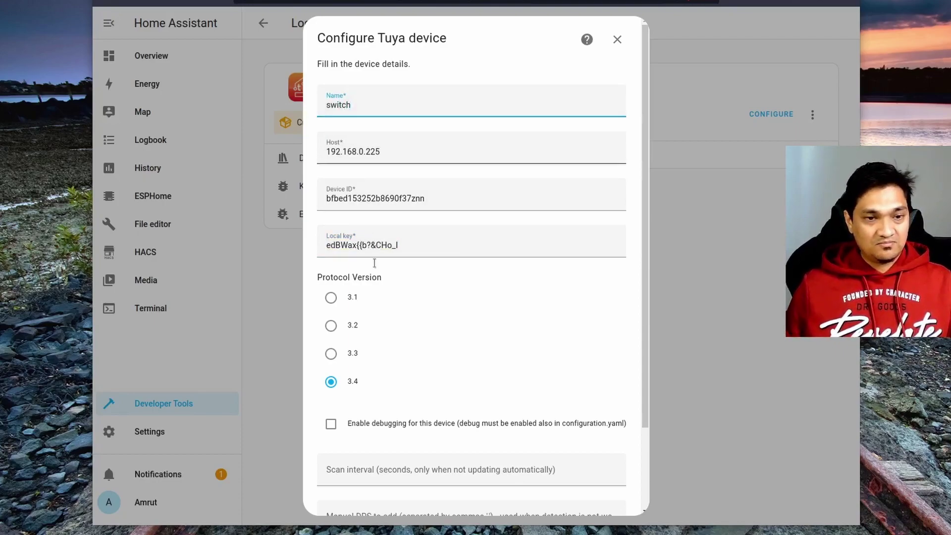
scroll(395, 347, "down", 2)
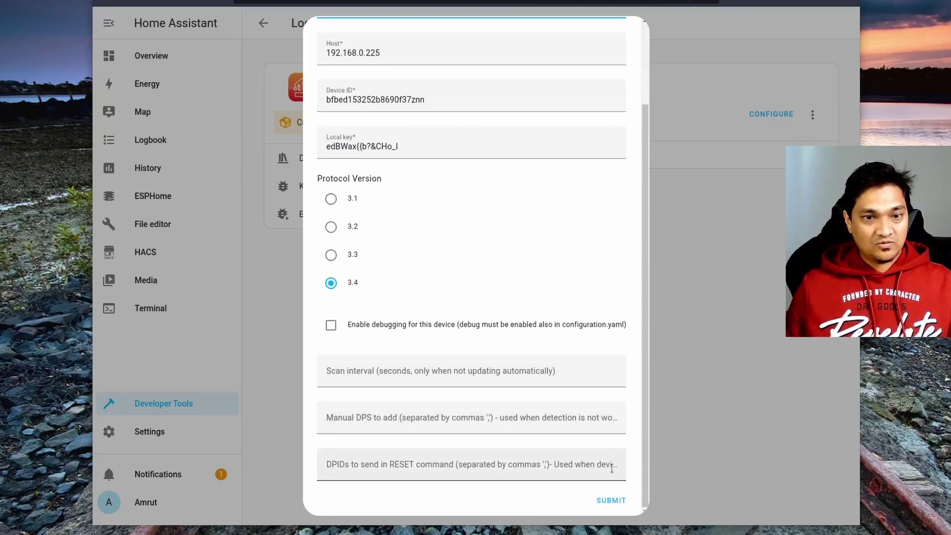
left_click(610, 499)
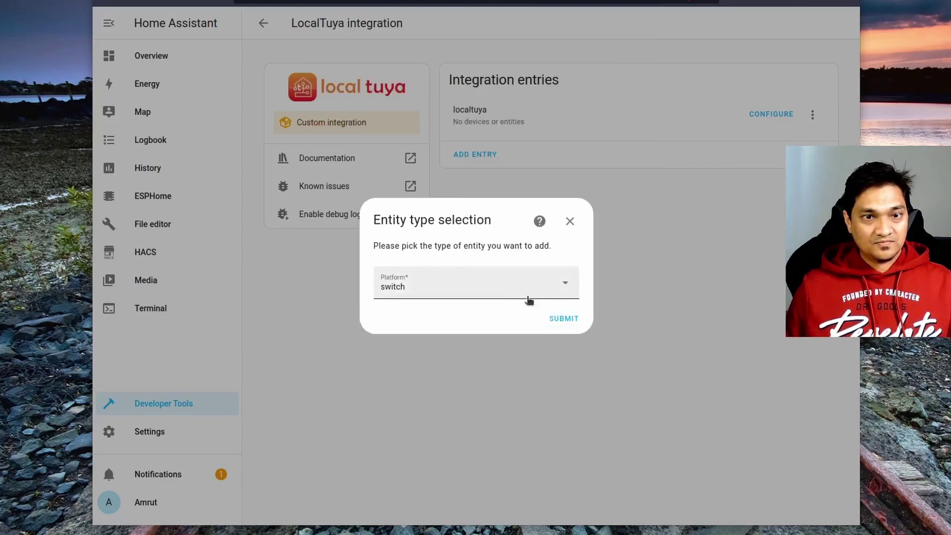
left_click(563, 320)
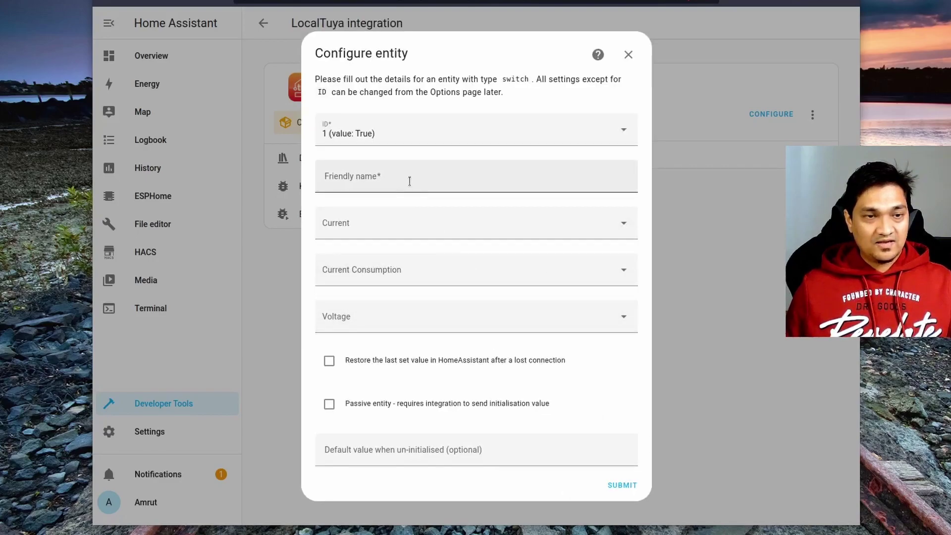
Step: Give the entity friendly name 'switch' and map Current to data point 19
left_click(410, 183)
type("switch")
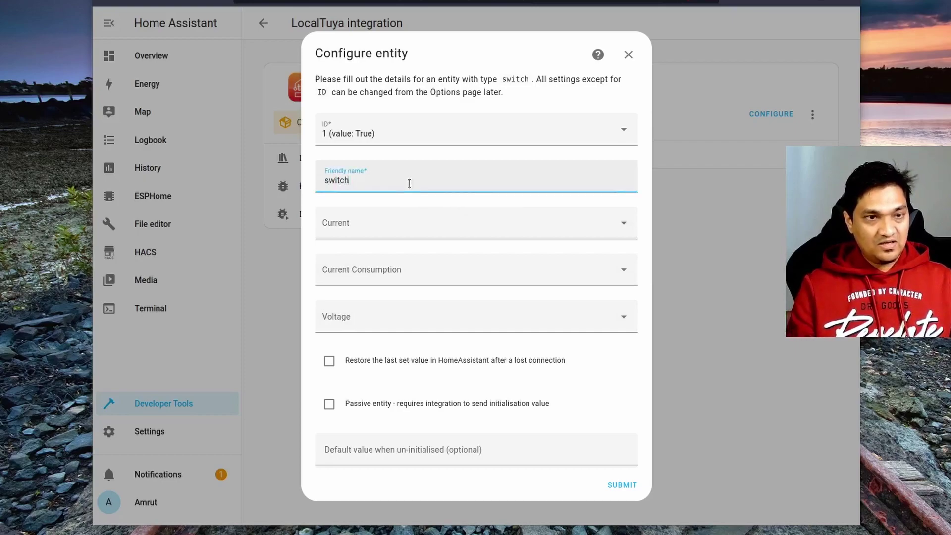
left_click(432, 236)
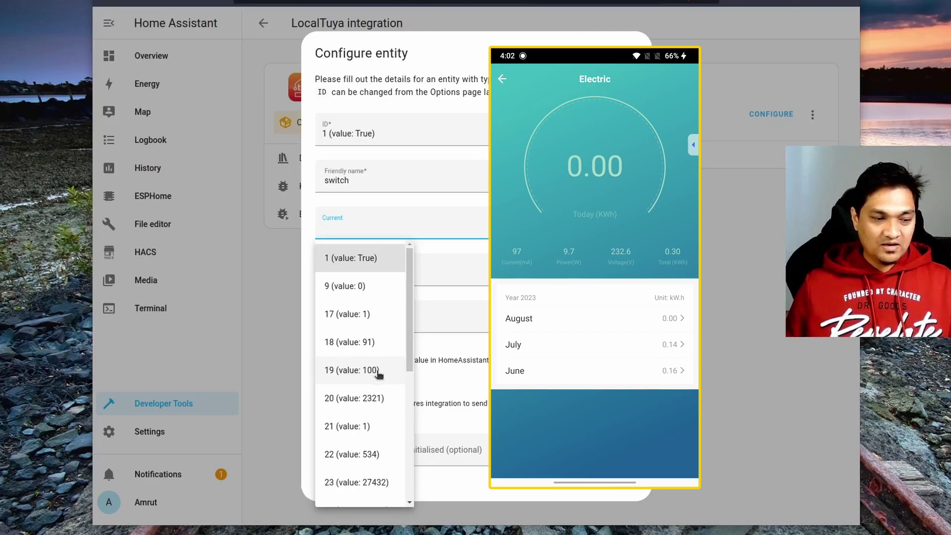
left_click(378, 374)
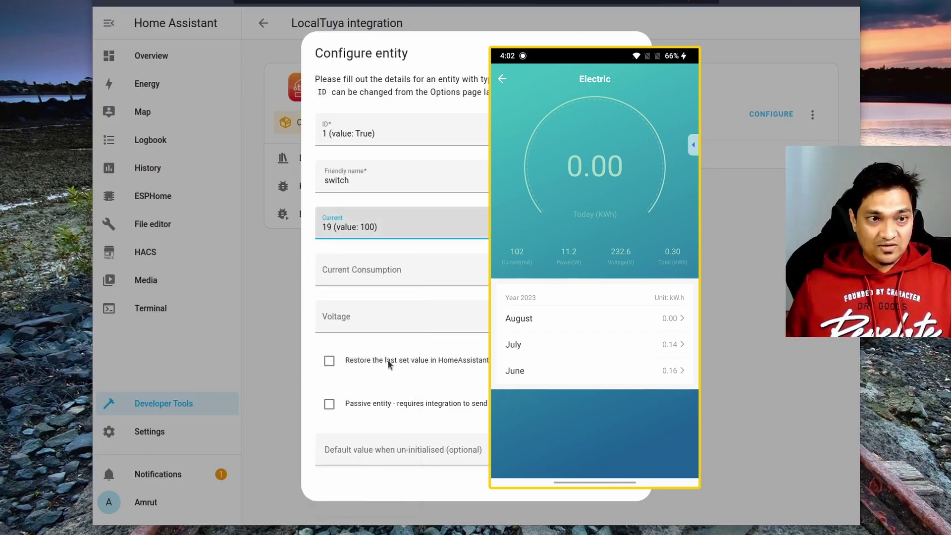
Step: Map Current Consumption to data point 18 and Voltage to 20, then save the entity
left_click(448, 267)
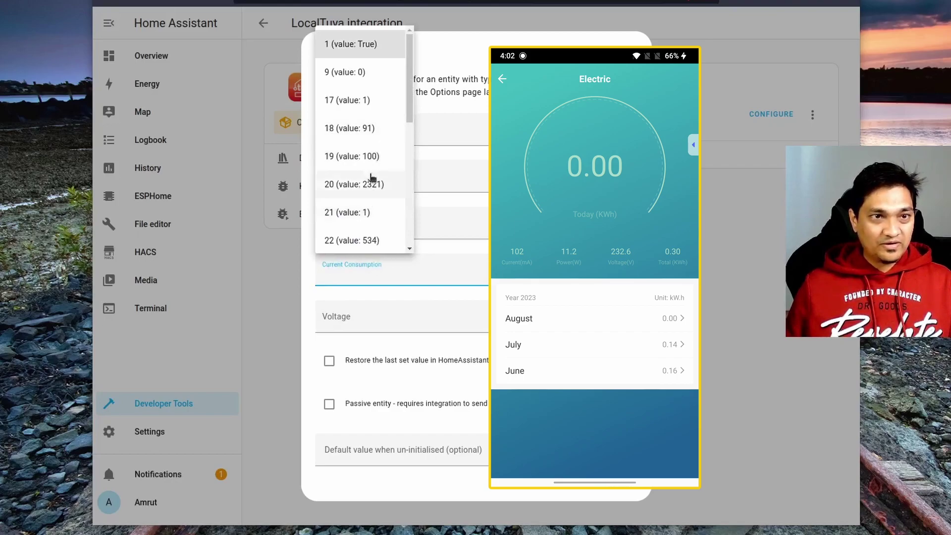
scroll(382, 218, "down", 2)
scroll(381, 219, "down", 6)
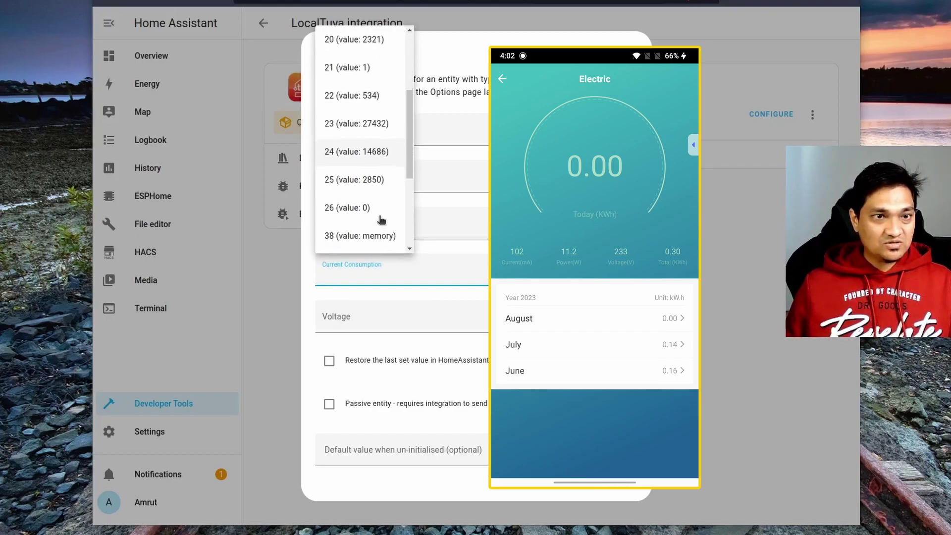
scroll(382, 219, "up", 8)
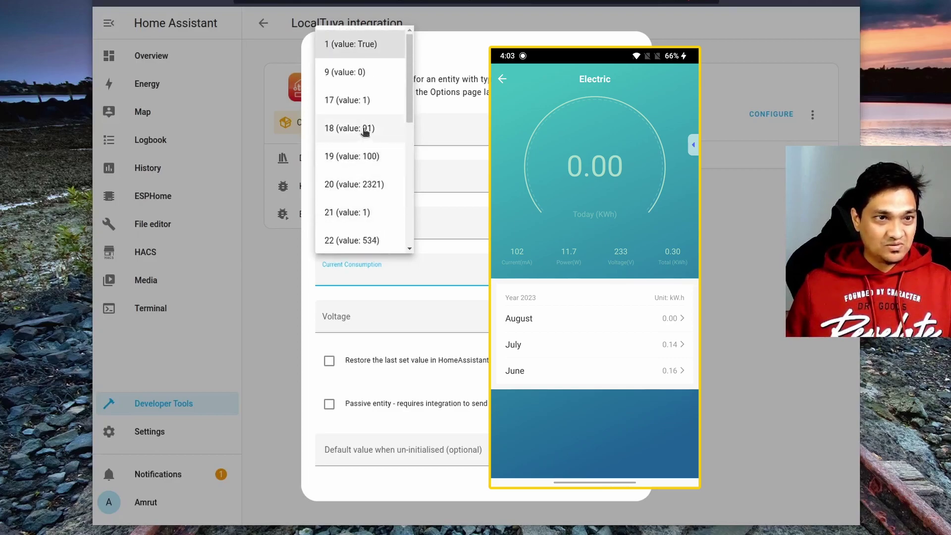
left_click(365, 129)
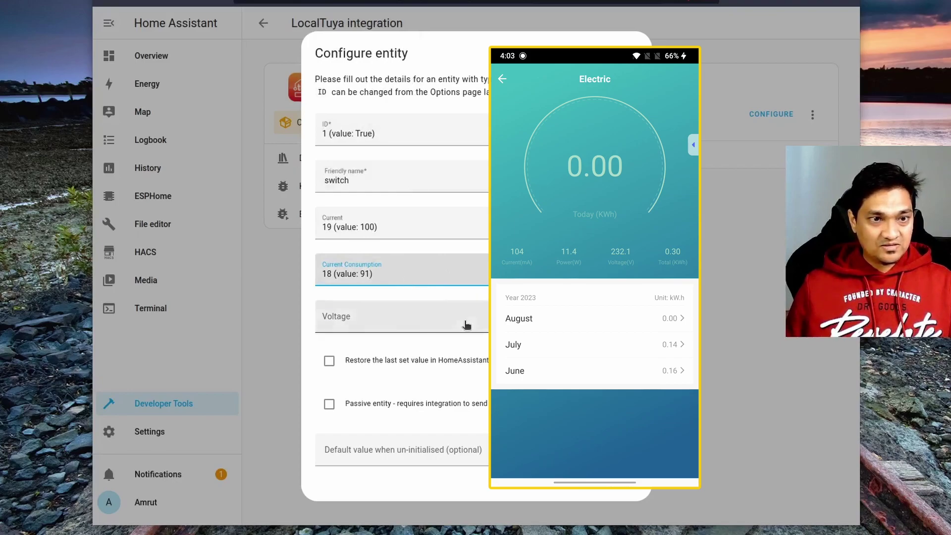
left_click(466, 325)
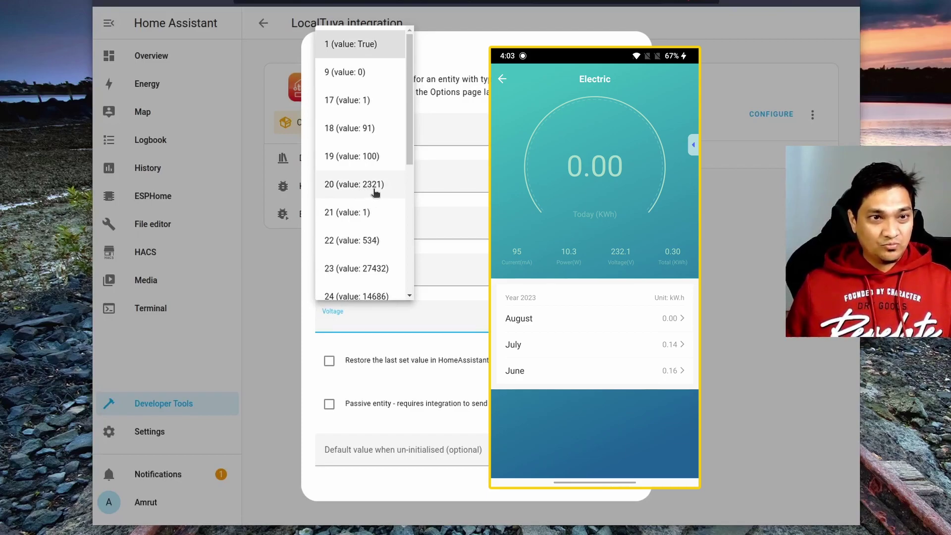
left_click(375, 191)
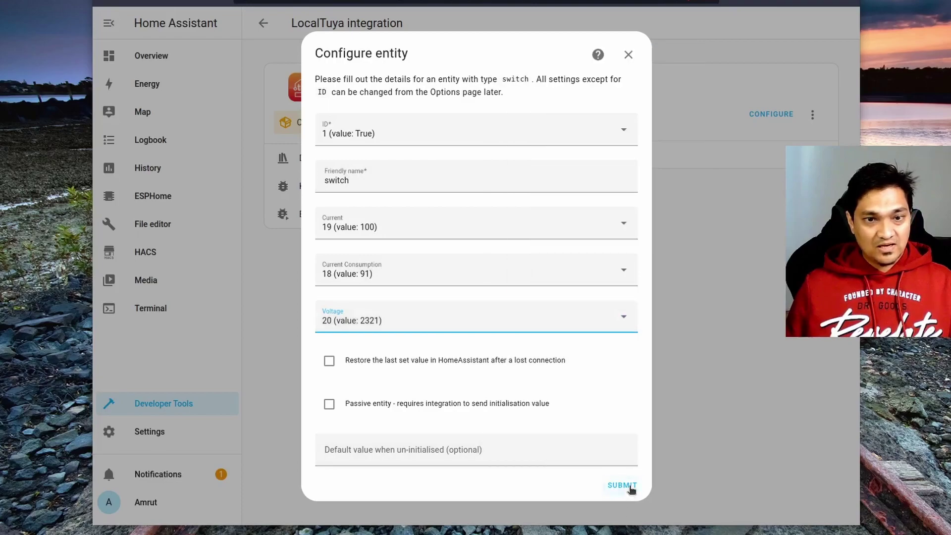
left_click(631, 489)
left_click(558, 340)
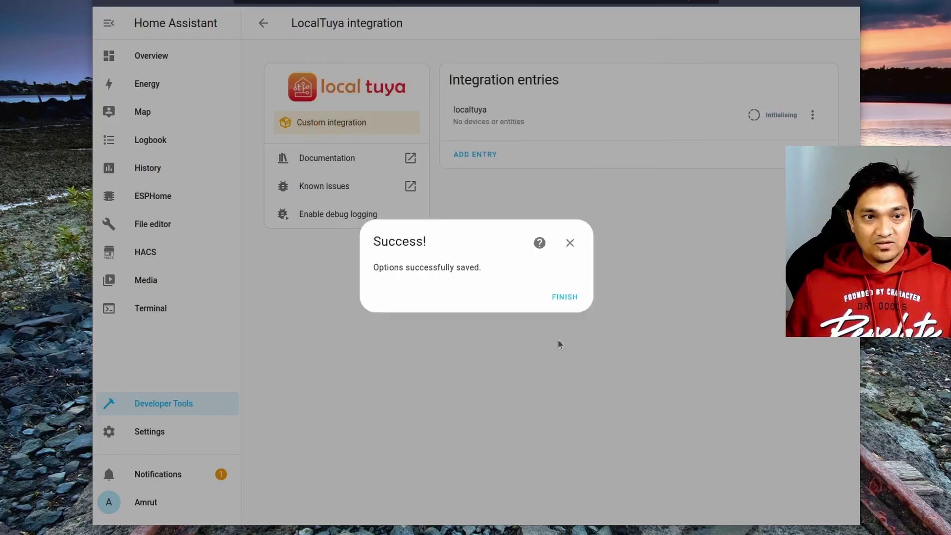
Step: Reload Home Assistant and filter Developer Tools states by 'swi' to check switch.switch's attributes
left_click(565, 296)
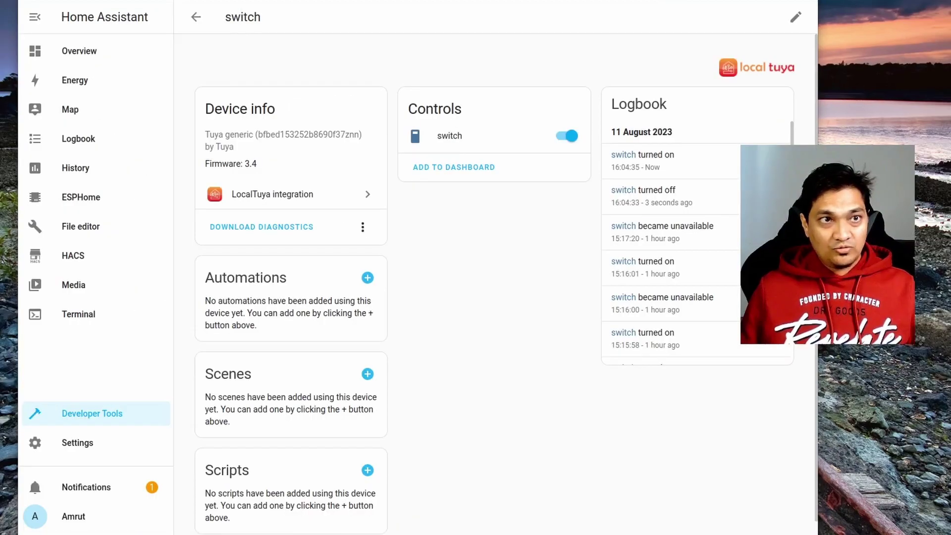
key("F5")
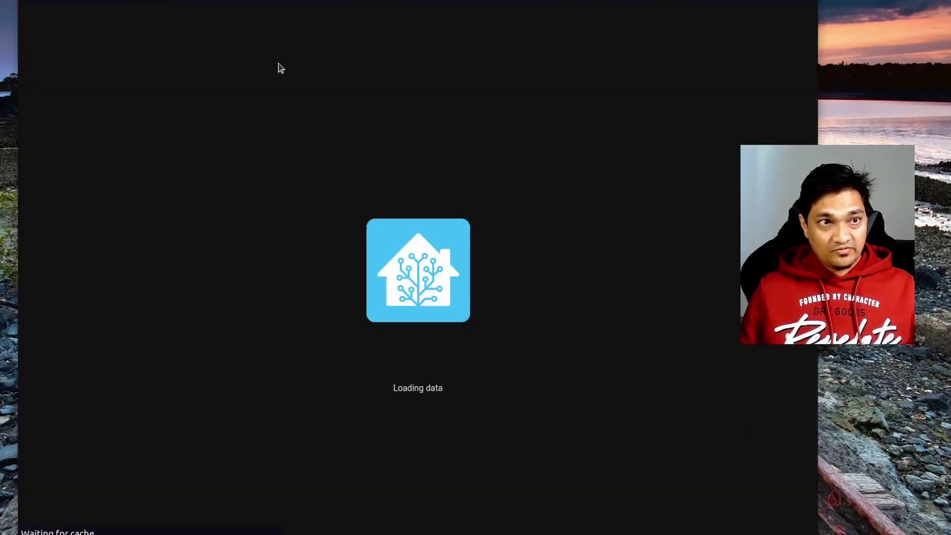
left_click(255, 187)
type("swit")
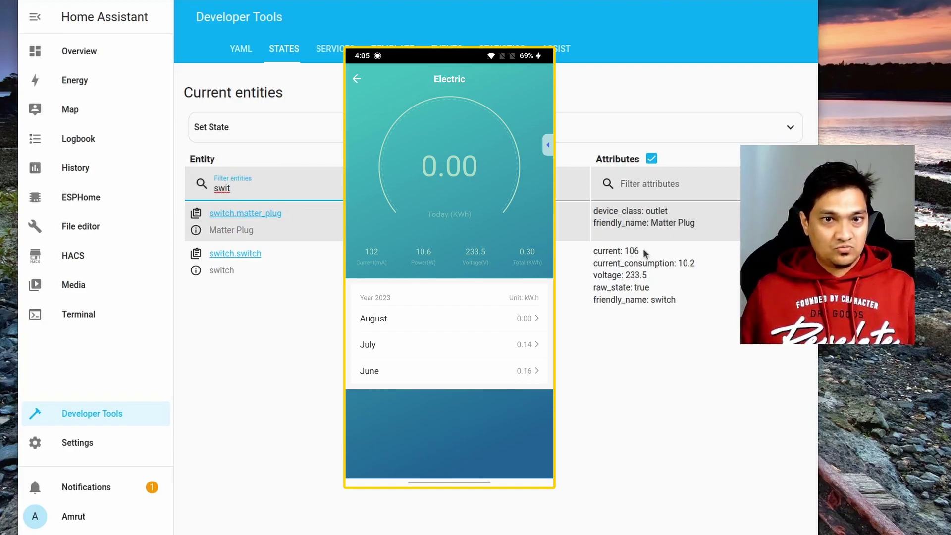
left_click_drag(640, 251, 624, 251)
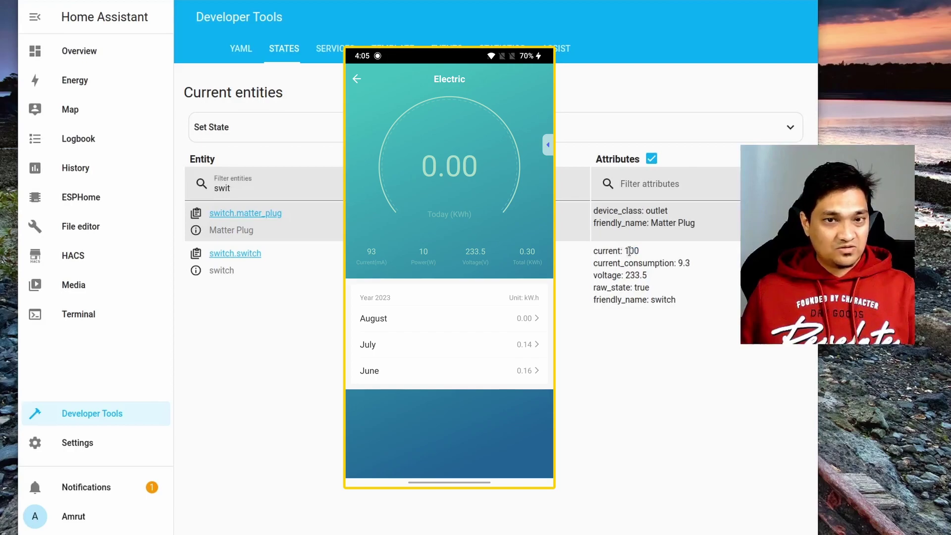
double_click(628, 251)
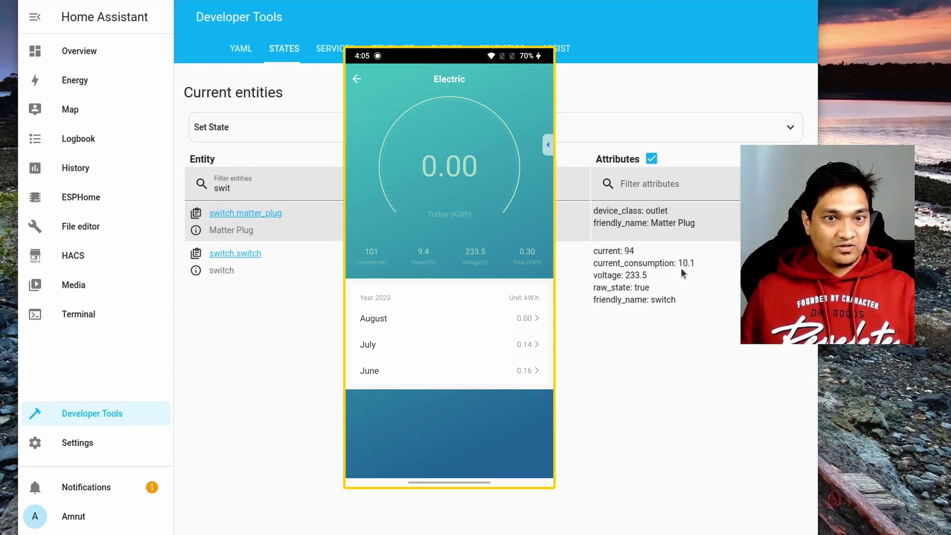
left_click_drag(695, 263, 680, 263)
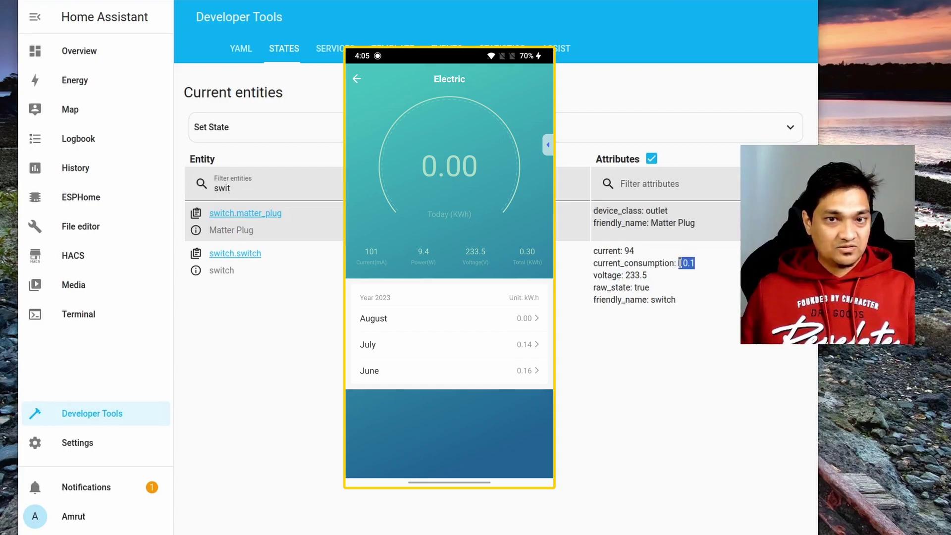